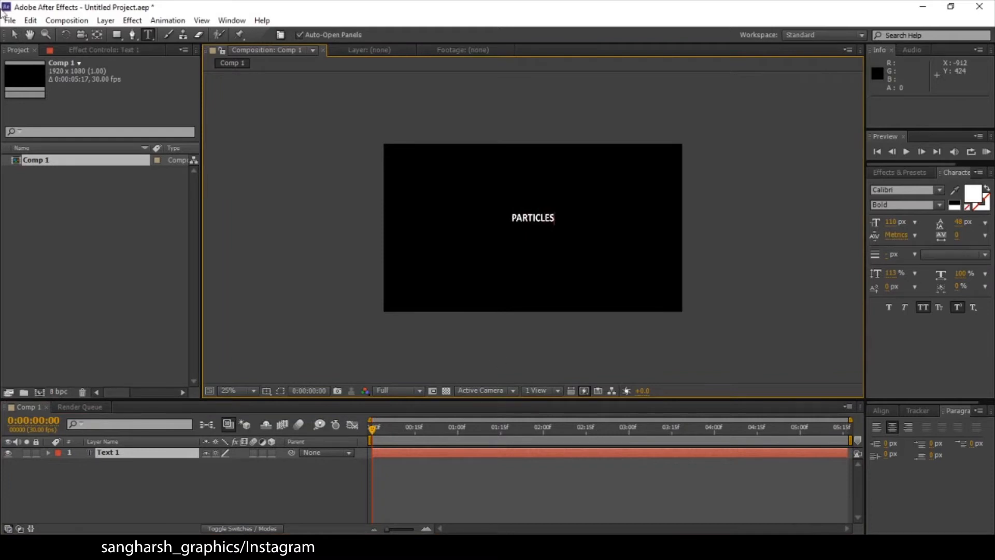
- Set the font size of the PARTICLES text layer to 210 px
click(894, 222)
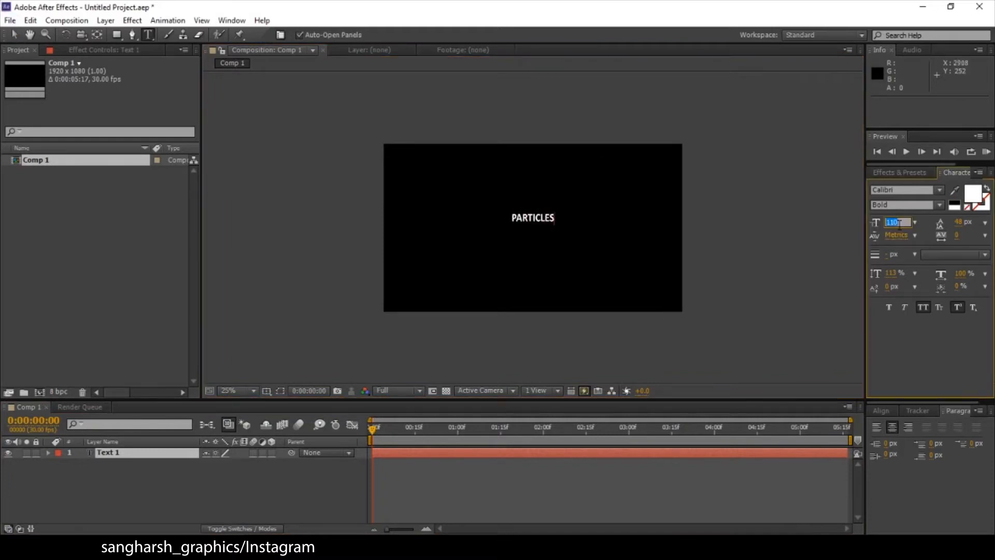
text(210)
key(Return)
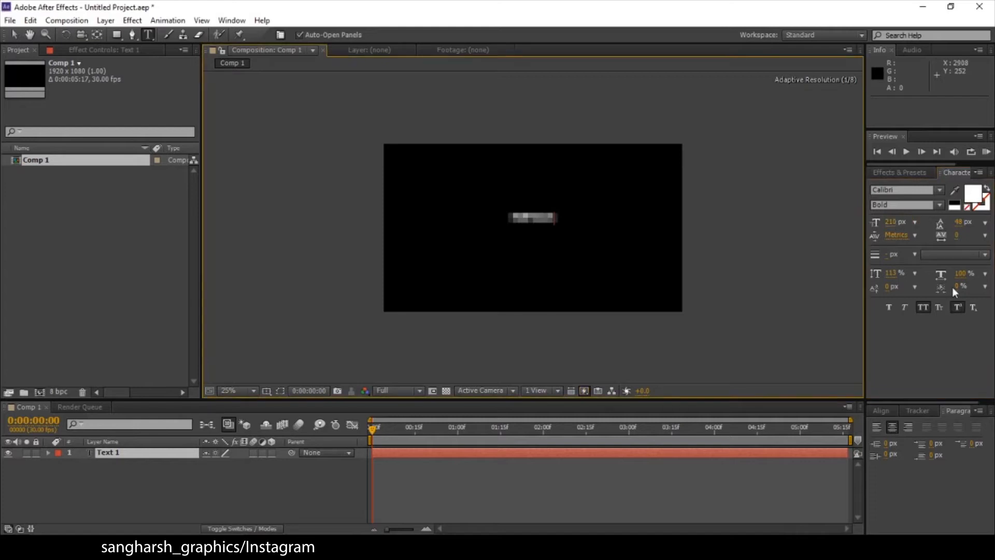
click(149, 449)
click(894, 222)
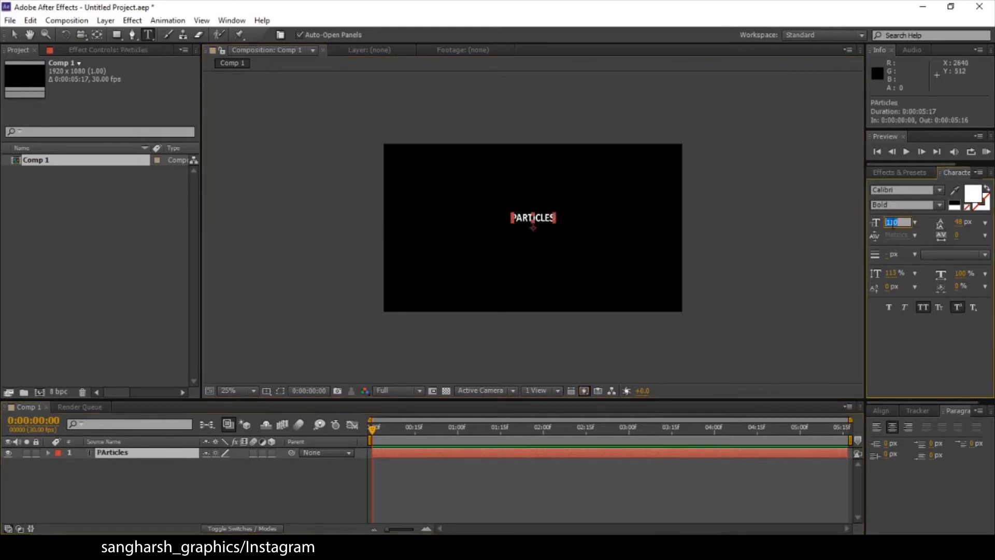
text(210)
key(Return)
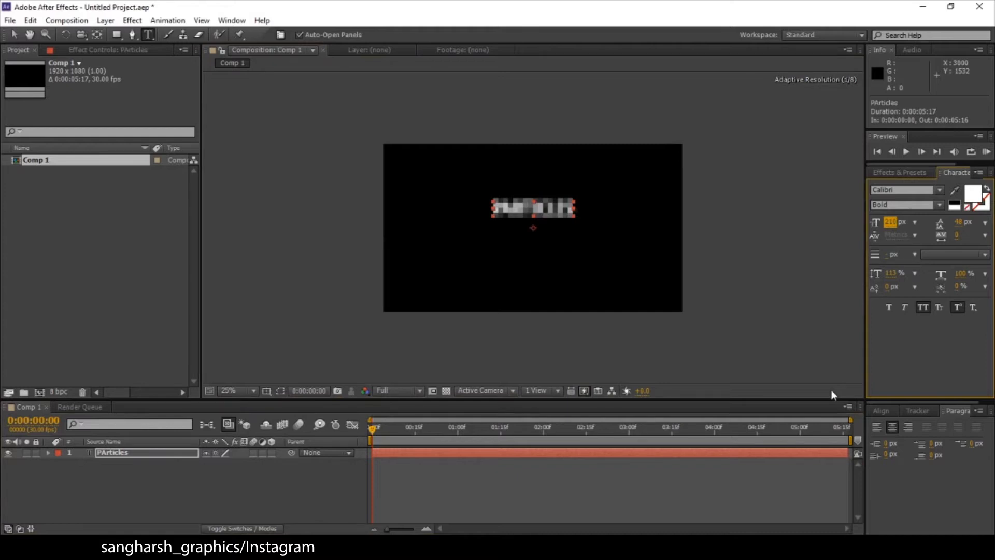
click(569, 324)
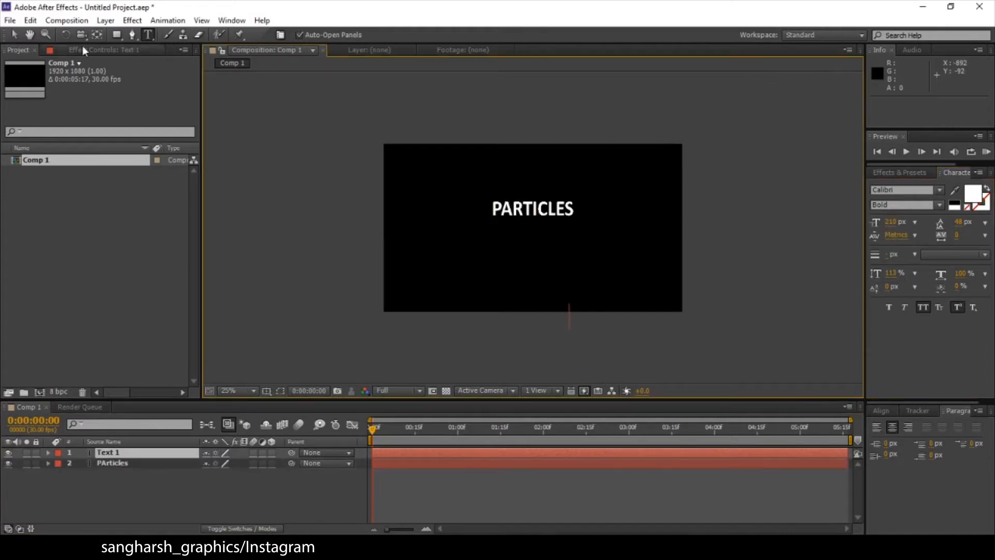
- Scale the PARTICLES text up to about 167% and centre it horizontally and vertically in the composition
click(19, 35)
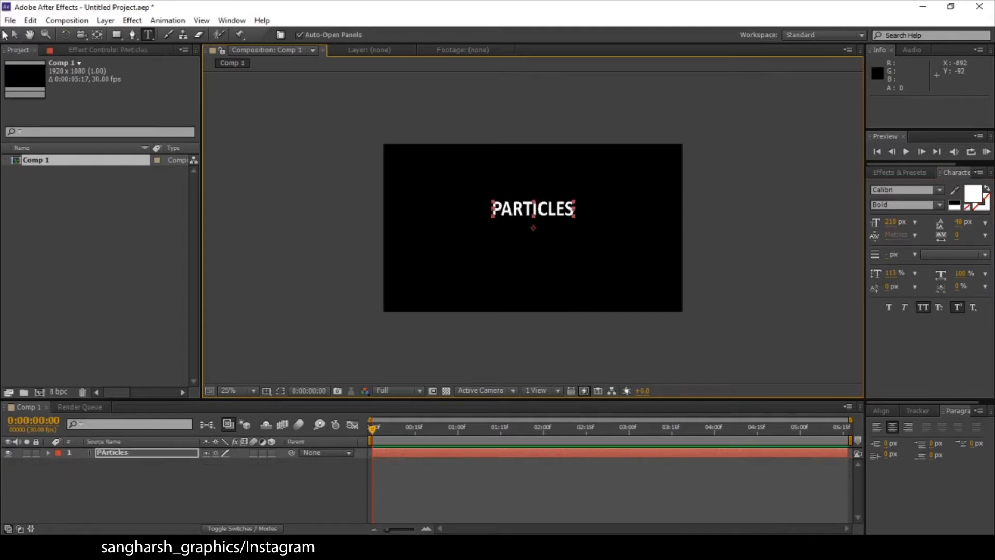
drag(573, 216, 605, 223)
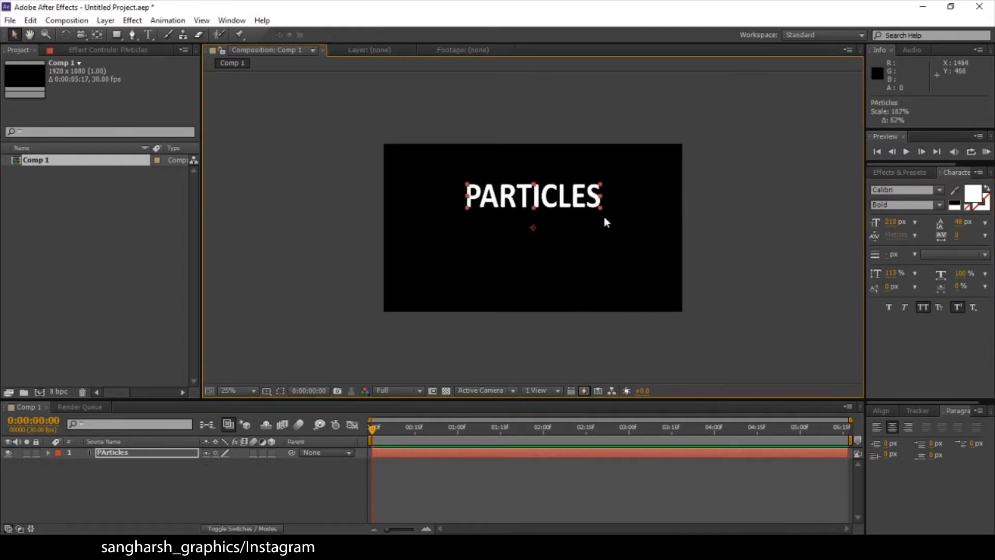
click(881, 410)
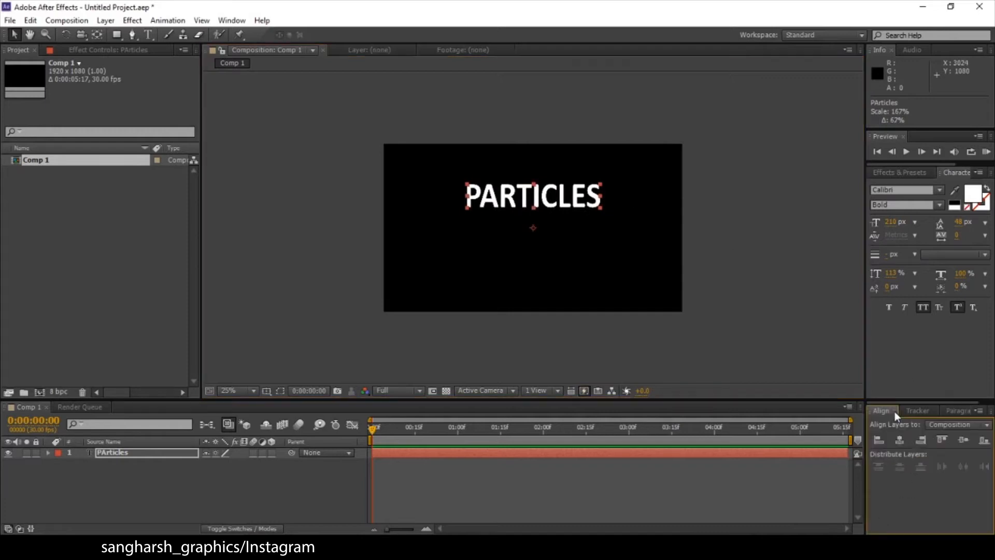
click(904, 441)
click(962, 440)
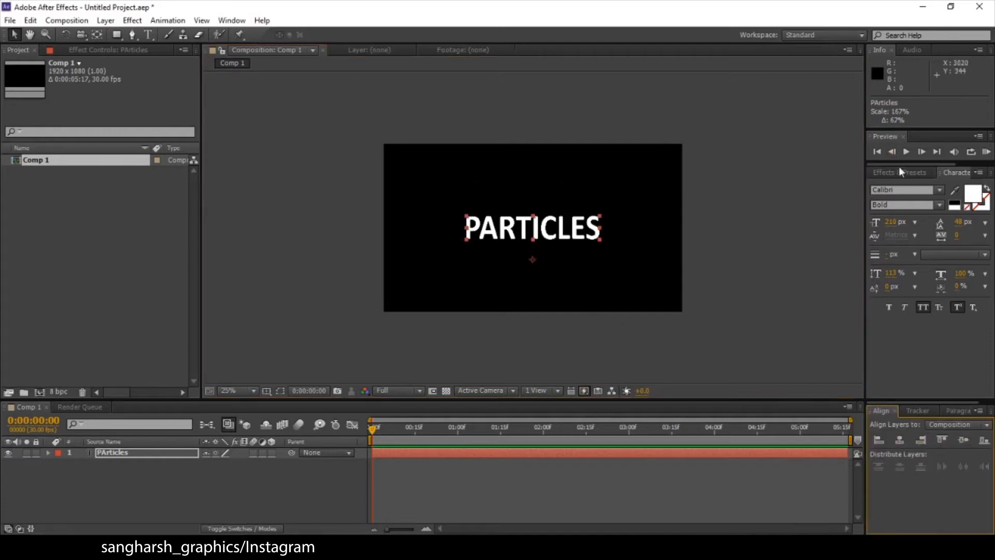
- Change the fill colour of the PARTICLES text to a light coral red
click(120, 453)
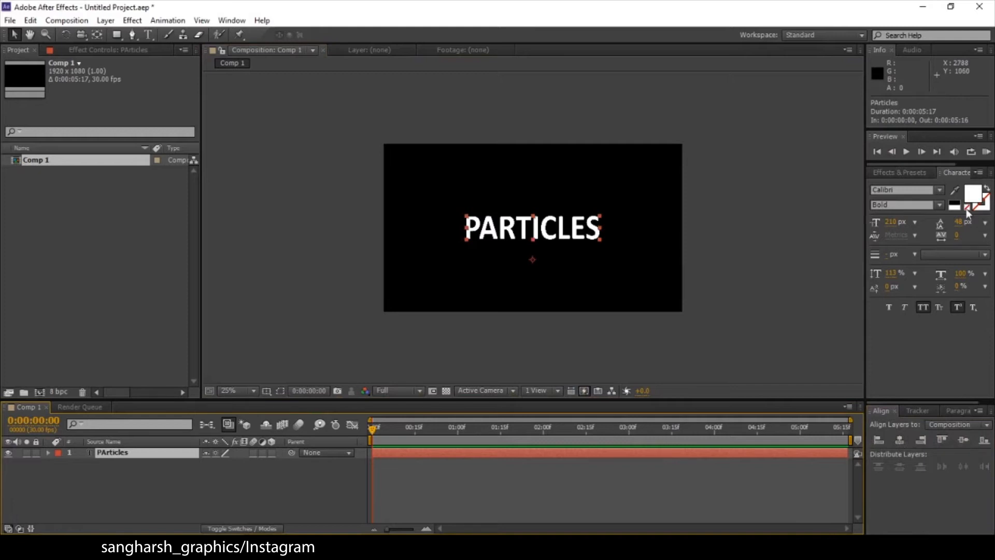
click(973, 195)
mouse_move(725, 268)
mouse_down()
mouse_move(702, 257)
mouse_move(717, 270)
mouse_move(711, 262)
mouse_move(720, 257)
mouse_up()
click(906, 241)
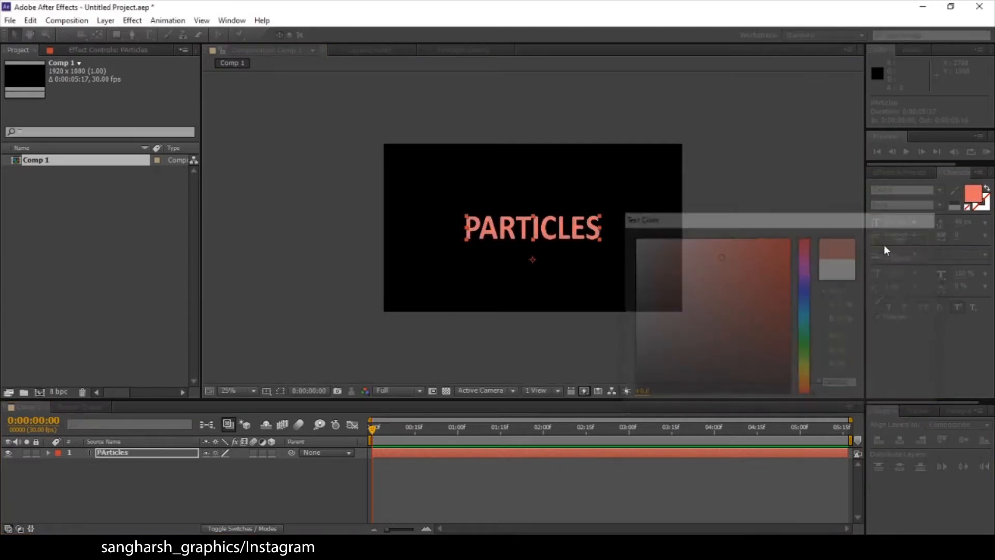
- Search the effects for "bevel" and apply Bevel Alpha to the PARTICLES text
click(916, 172)
click(919, 186)
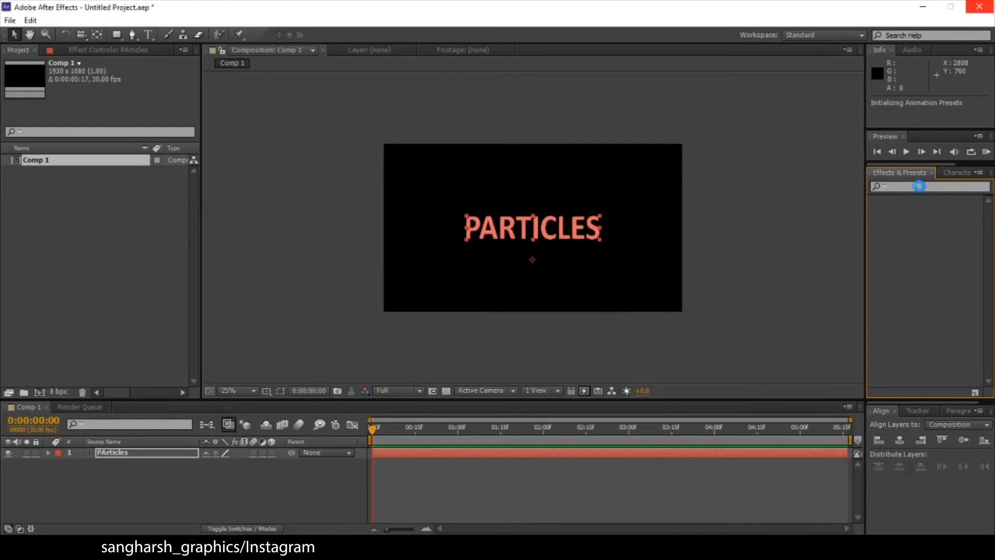
key(alt+Tab)
key(alt+Tab)
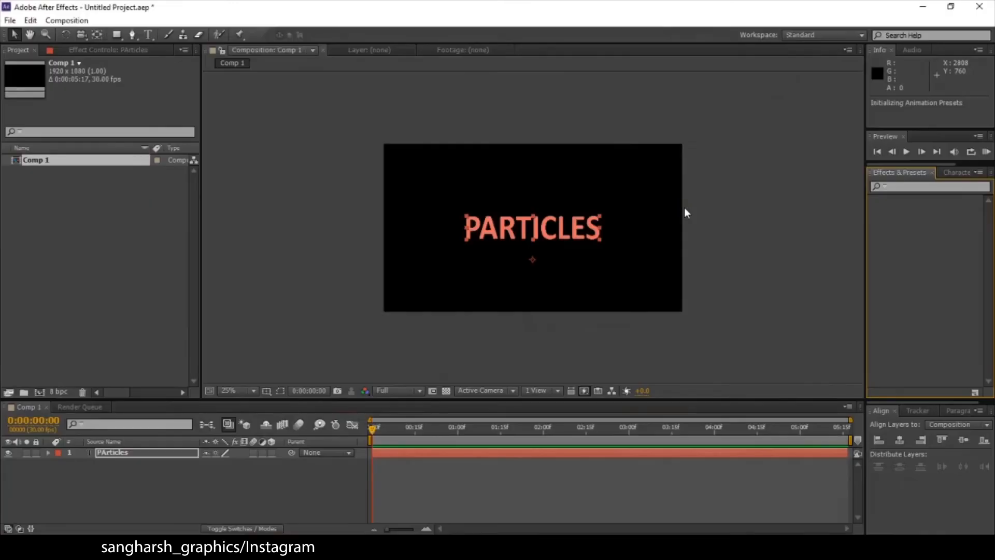
key(alt+Tab)
key(alt+Tab)
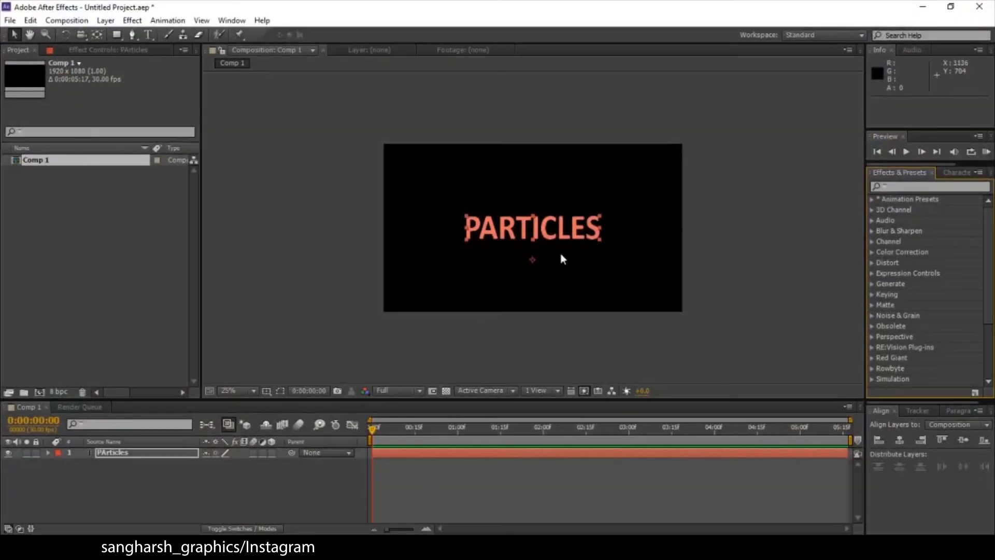
click(902, 187)
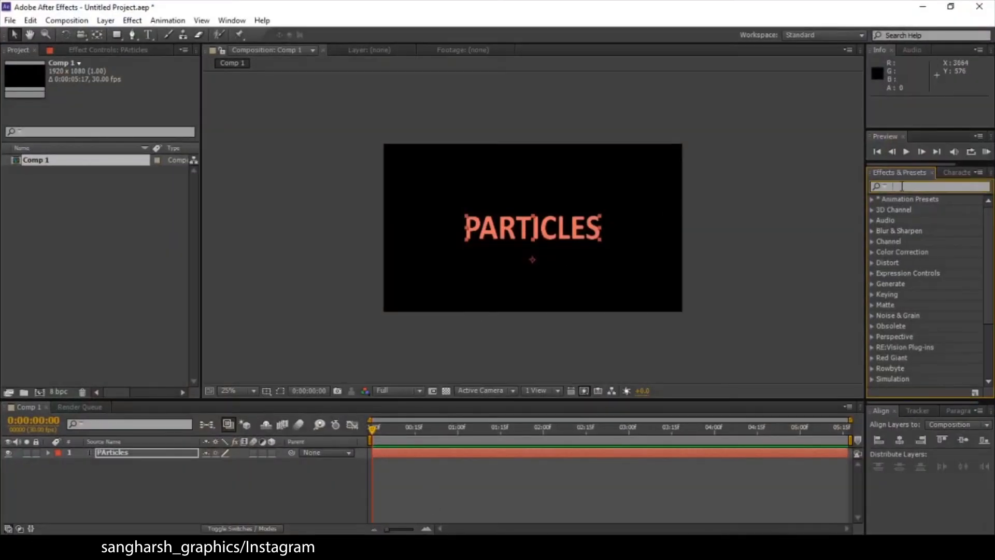
text(bevel)
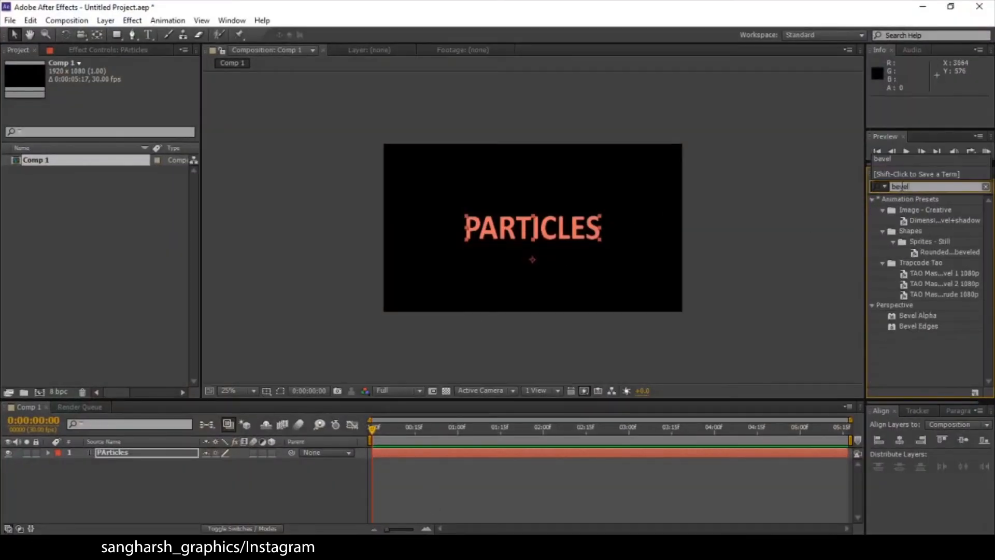
drag(926, 315, 570, 254)
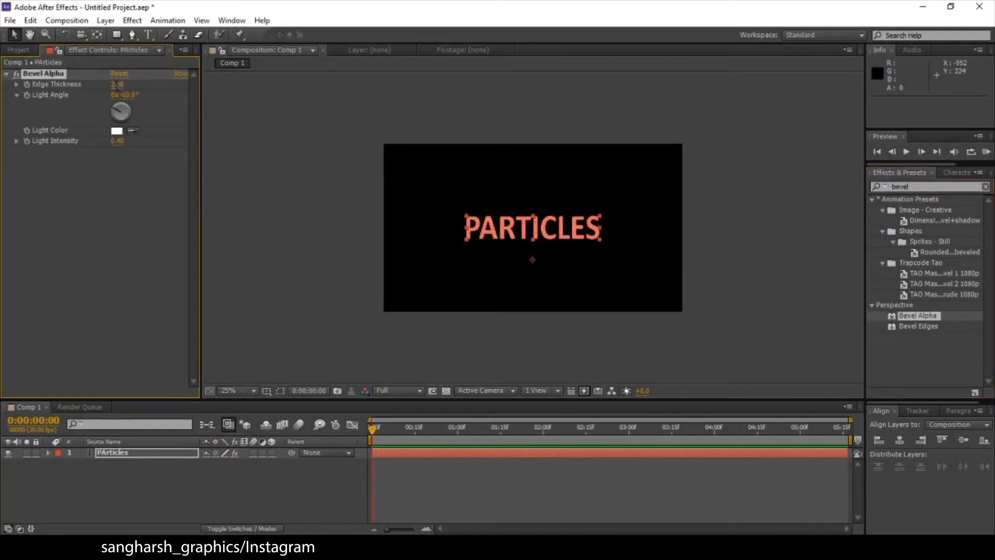
- Set the Bevel Alpha edge thickness to 13, the light angle to 90° and the light intensity to 0.5
click(118, 85)
text(13)
key(Tab)
key(Tab)
text(90)
key(Return)
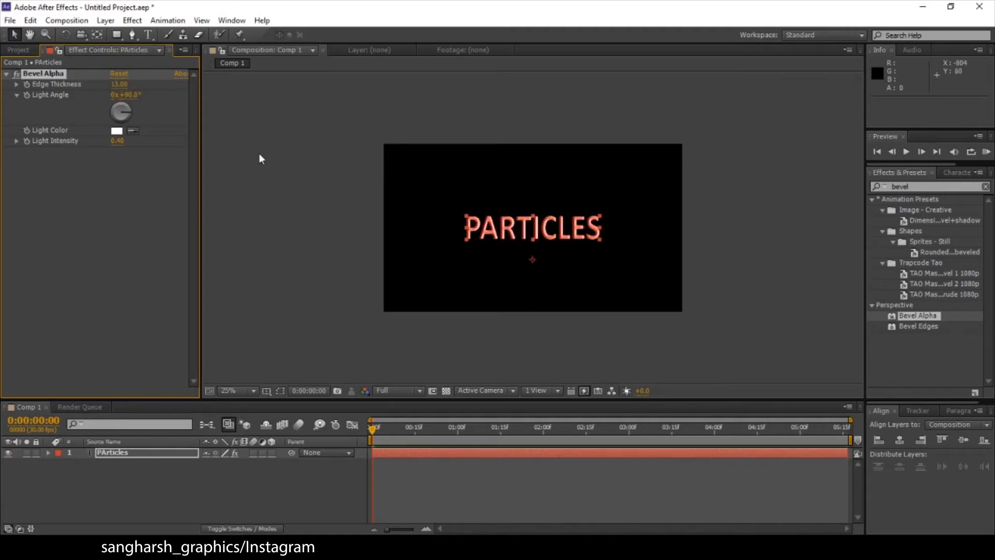
click(121, 142)
text(0.5)
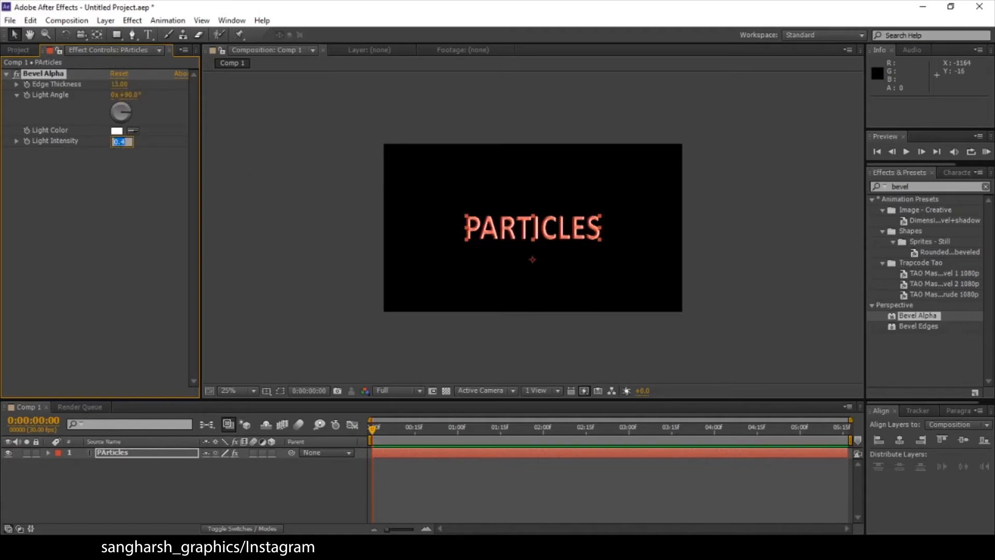
key(Return)
scroll(544, 236, up, 1)
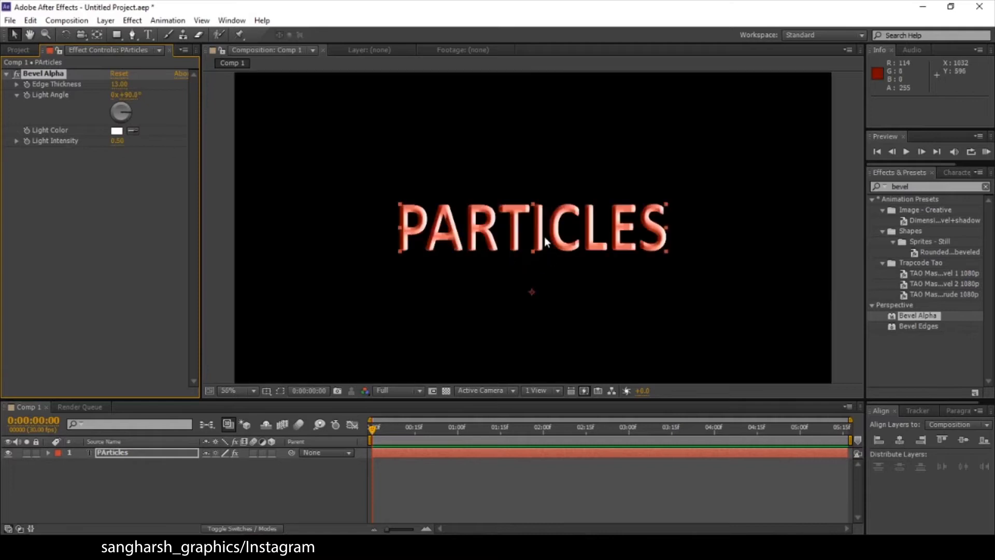
scroll(590, 259, down, 1)
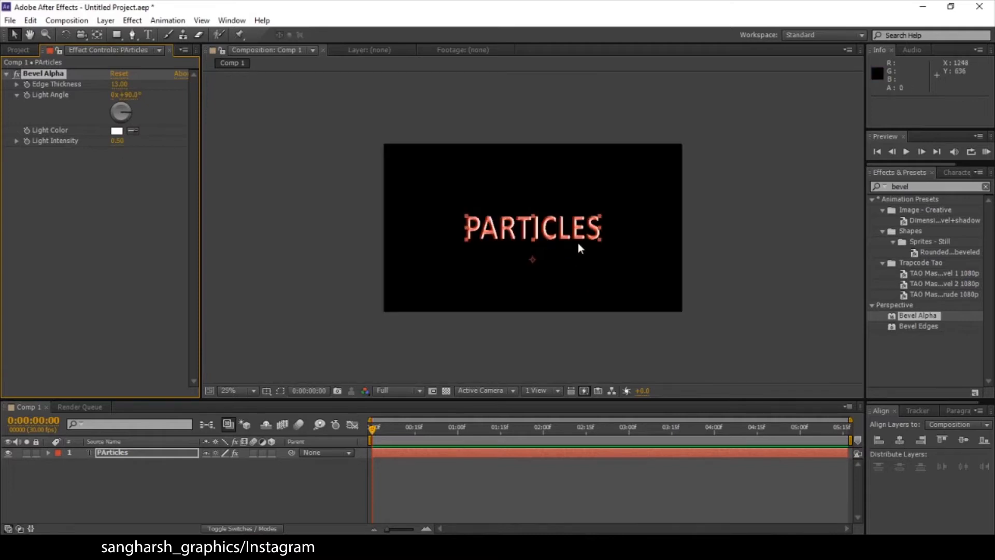
scroll(577, 243, up, 1)
scroll(577, 242, down, 1)
- Duplicate the PARTICLES text layer and replace the copy's Bevel Alpha effect with CC Particle Systems II
click(113, 452)
key(ctrl+d)
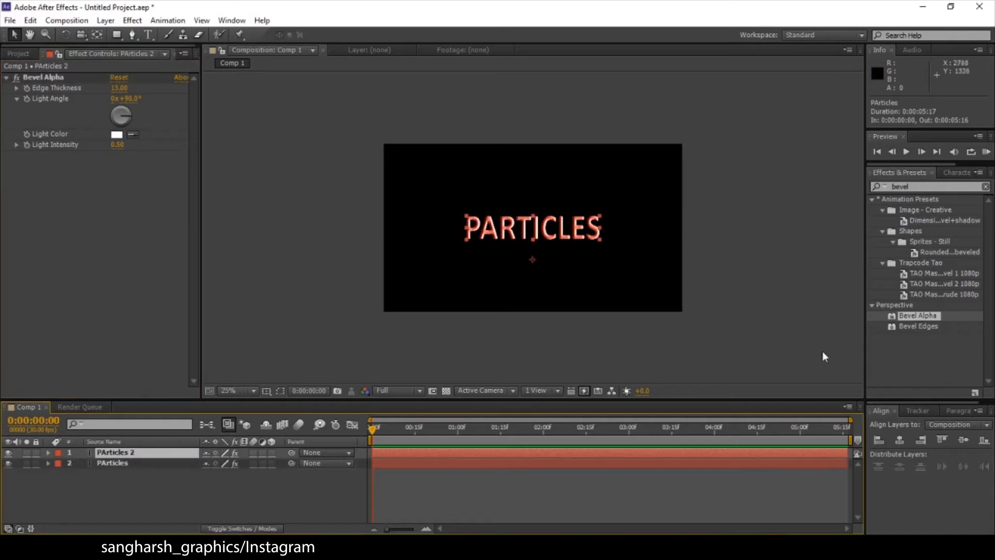
click(930, 188)
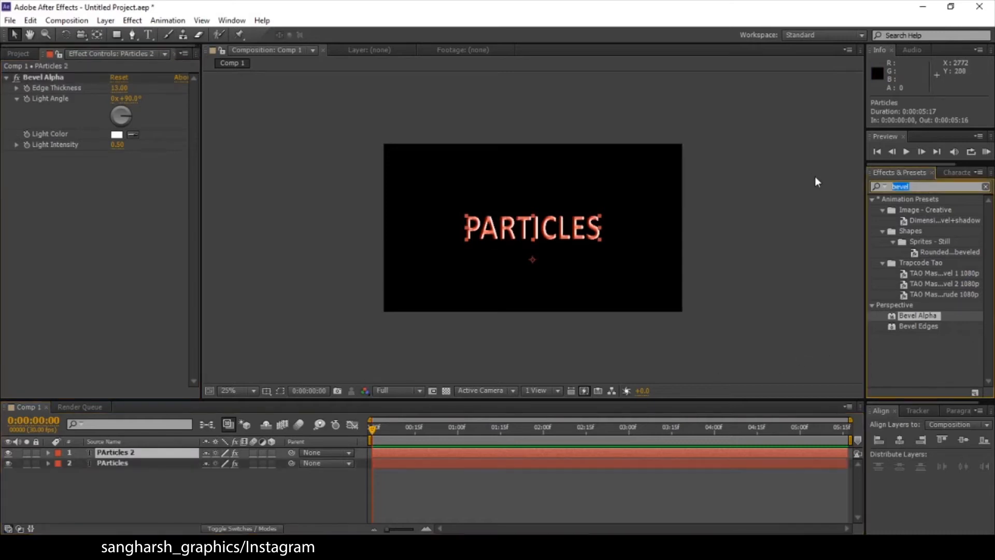
text(partcle)
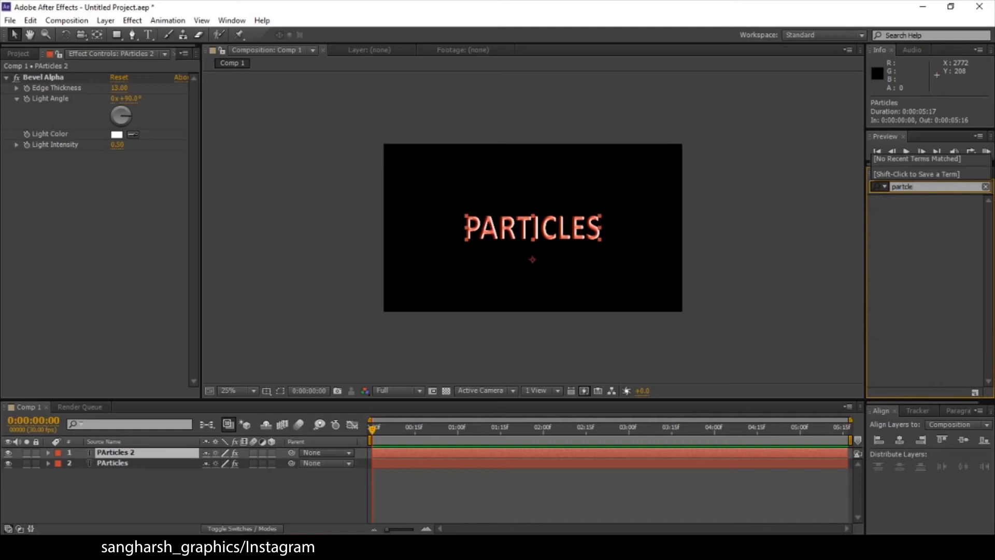
key(BackSpace)
key(BackSpace)
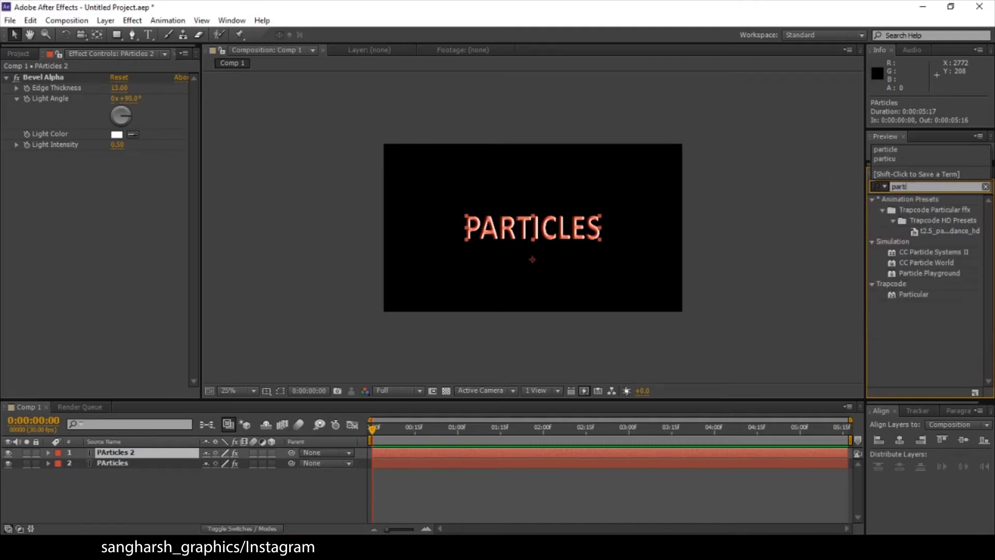
drag(955, 252, 545, 229)
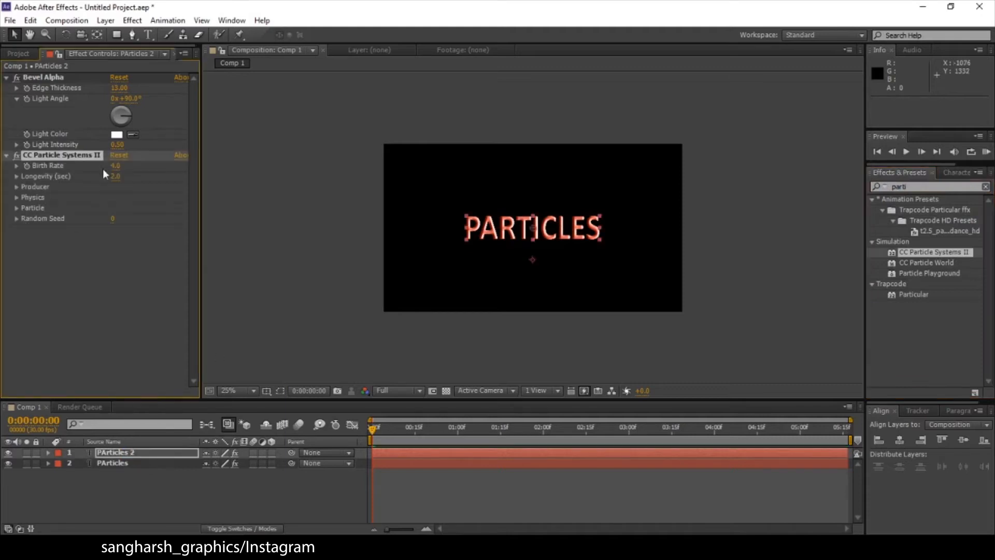
click(38, 77)
key(Delete)
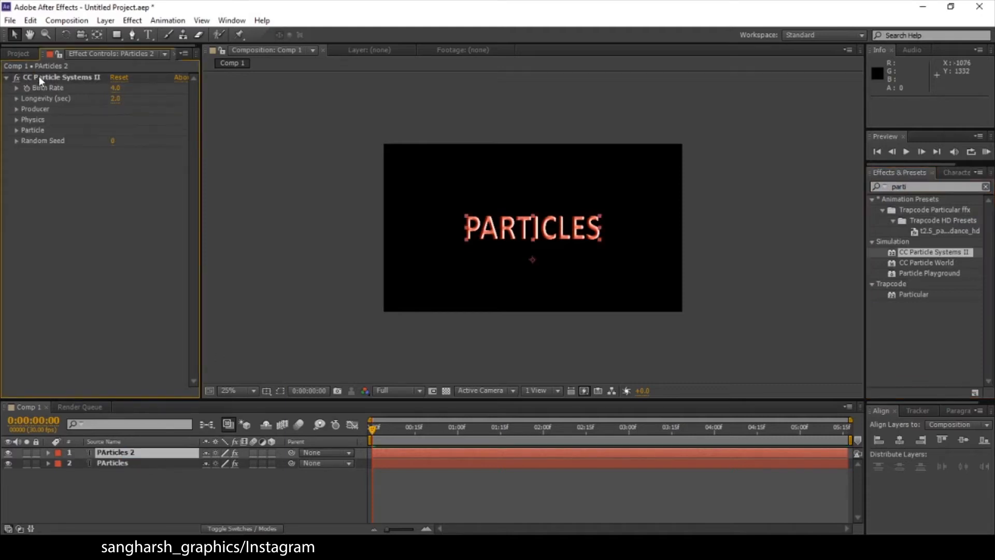
- Set the particle system's birth rate to 50 and its longevity to 4 seconds
click(116, 89)
text(50)
key(Return)
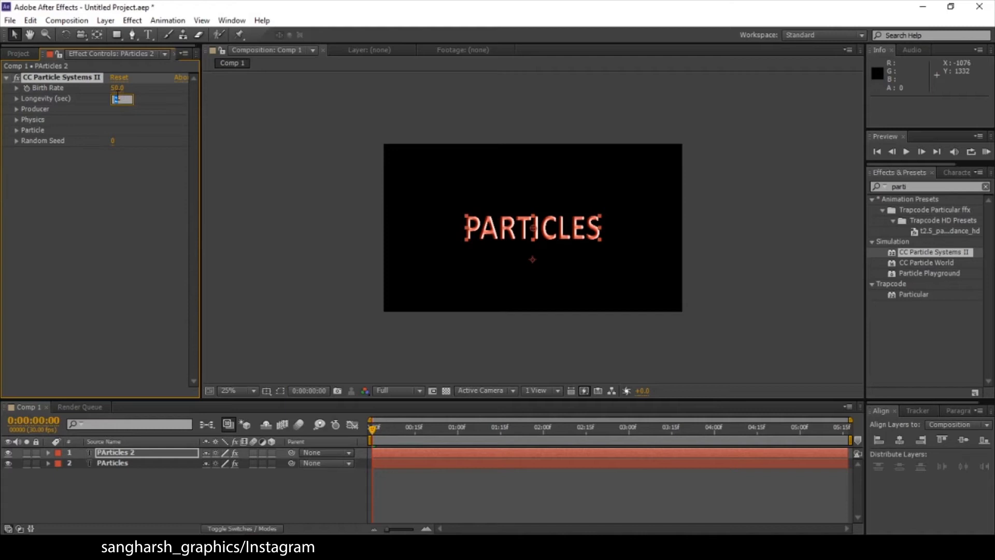
click(118, 98)
text(4)
key(Return)
- Set the X position of the particle producer to 0 so it sits on the composition's left edge
click(16, 109)
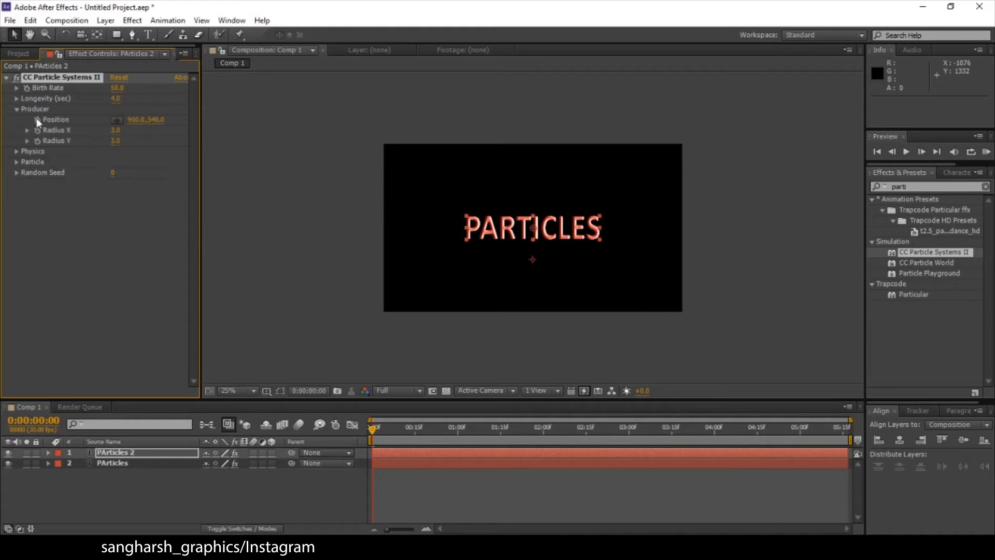
click(133, 120)
text(0)
key(Return)
- Set the particle physics animation to Fractal Explosive with a velocity of 0.5
click(17, 152)
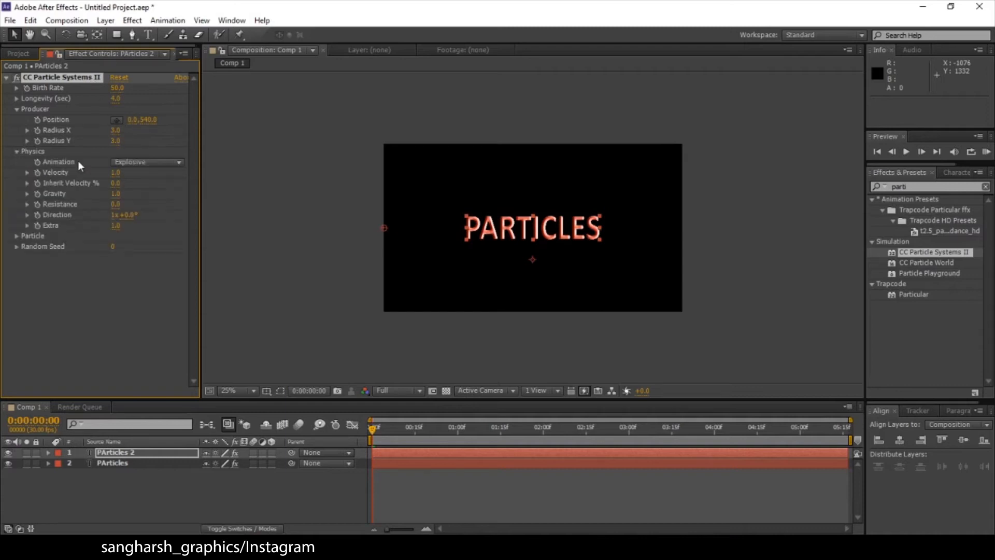
click(126, 163)
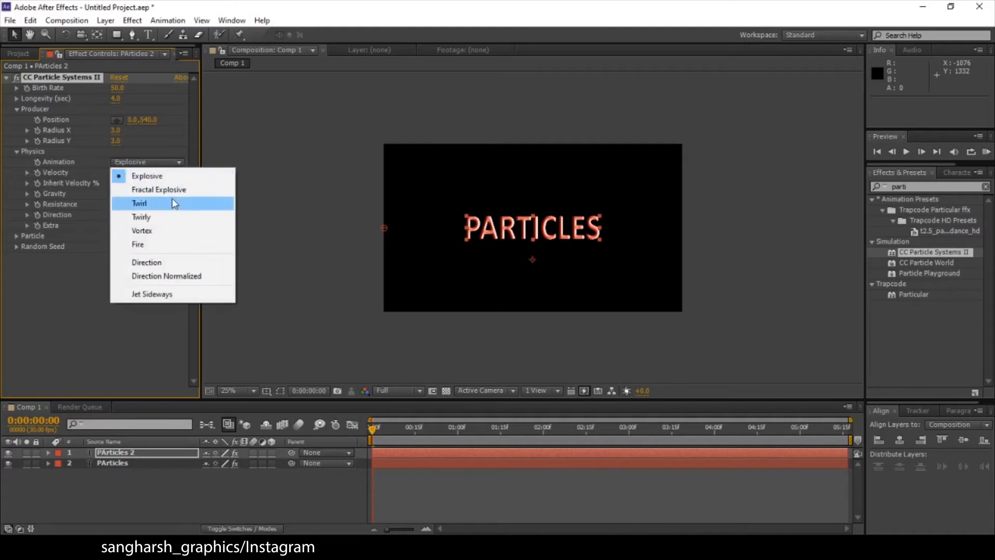
click(155, 189)
click(115, 173)
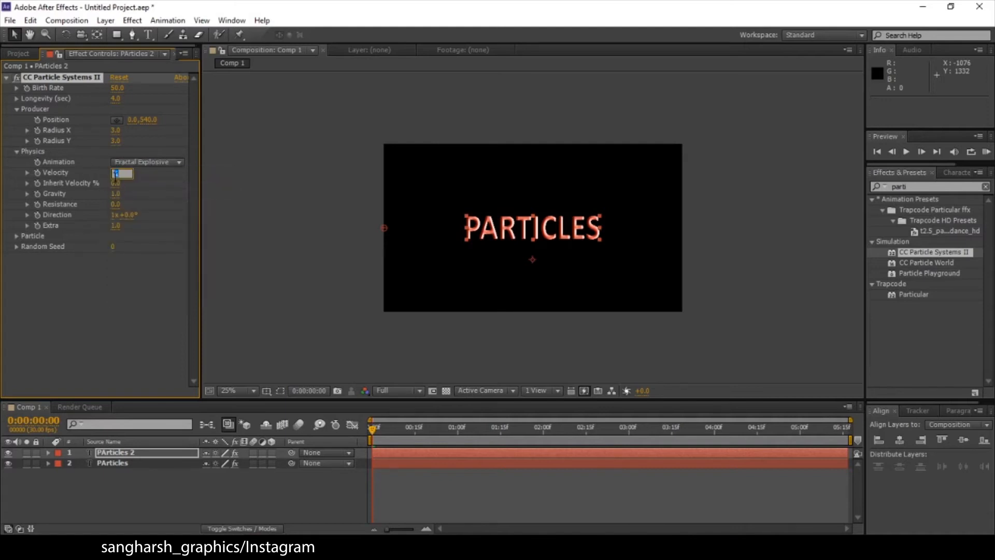
text(0.5)
key(Return)
- Set the particle physics gravity to 0.3, inherit velocity to 40% and resistance to 20
click(115, 195)
text(0)
key(Return)
click(115, 184)
text(40)
key(Return)
click(115, 205)
text(2)
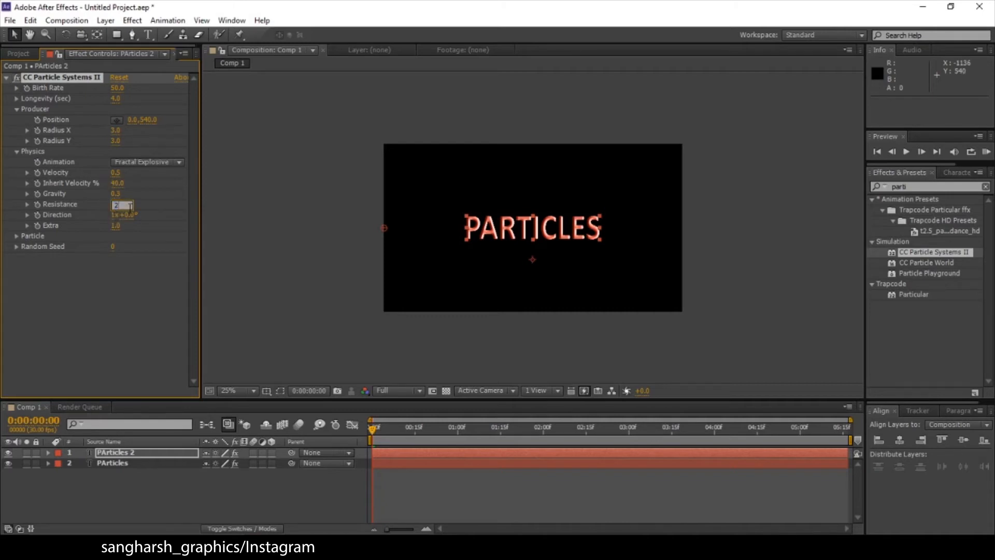
text(0)
key(Return)
- Set the particle physics direction to -90° and the extra value to 2
click(128, 215)
text(-90)
key(Return)
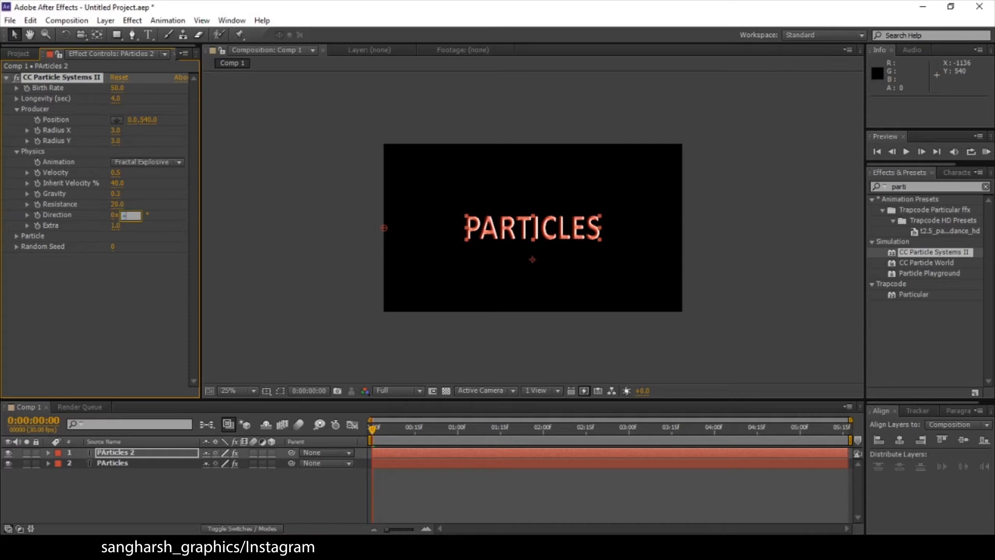
key(Tab)
text(2)
key(Return)
- Keep the particle opacity map on Fade Out and set the particles' max opacity to 25%
click(17, 236)
click(145, 289)
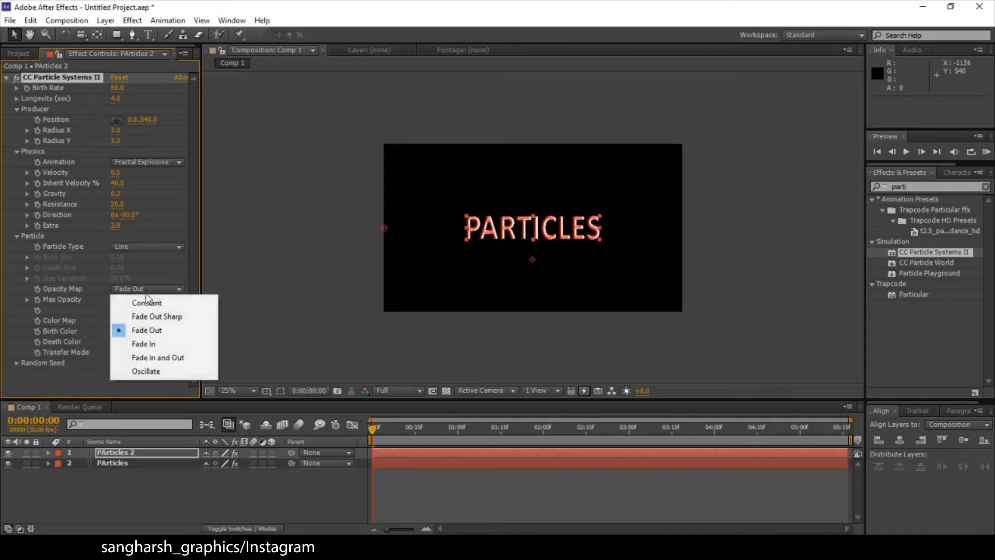
click(107, 310)
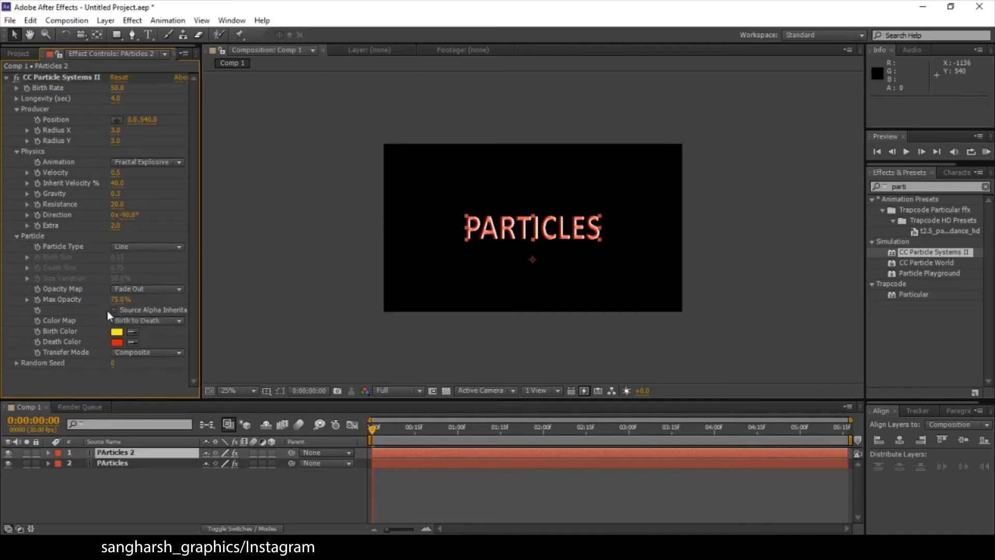
click(118, 300)
text(25)
key(Return)
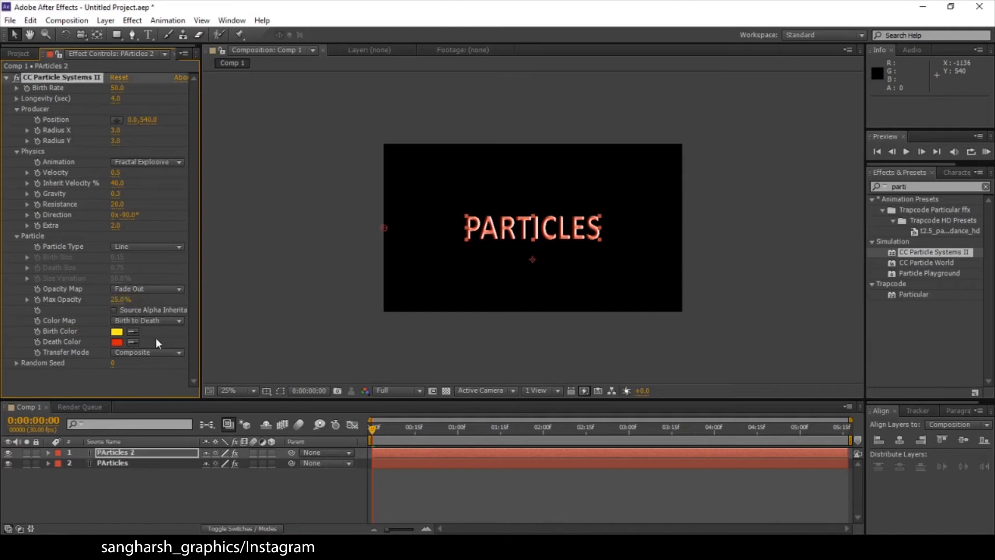
- Sample a light pink from the title text as the particle birth color and a dark red as the death color
click(132, 332)
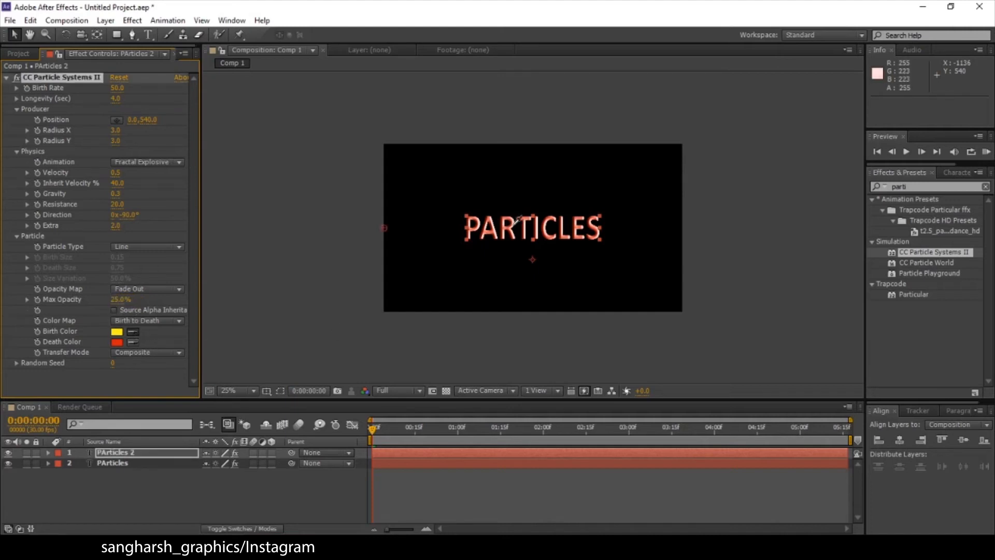
click(515, 230)
click(134, 342)
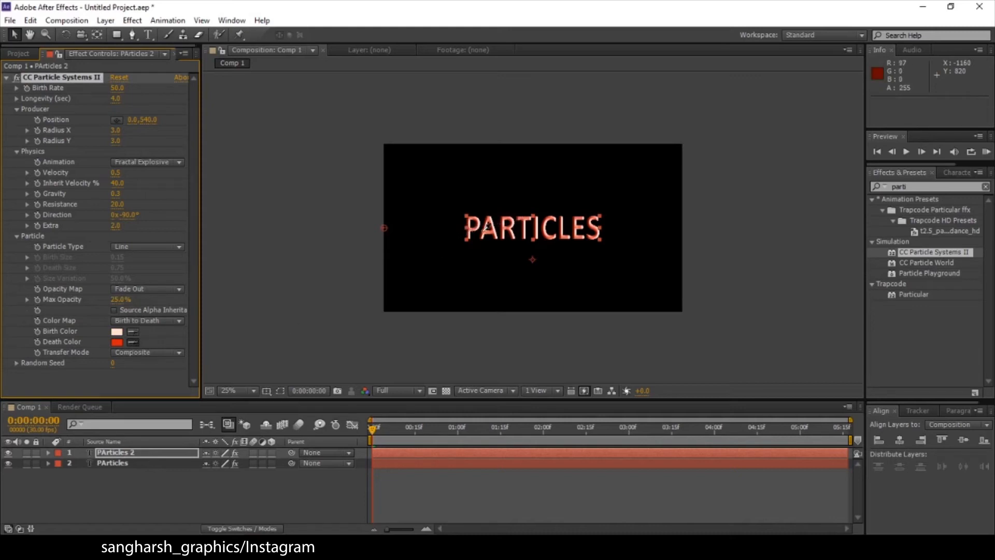
click(484, 230)
key(period)
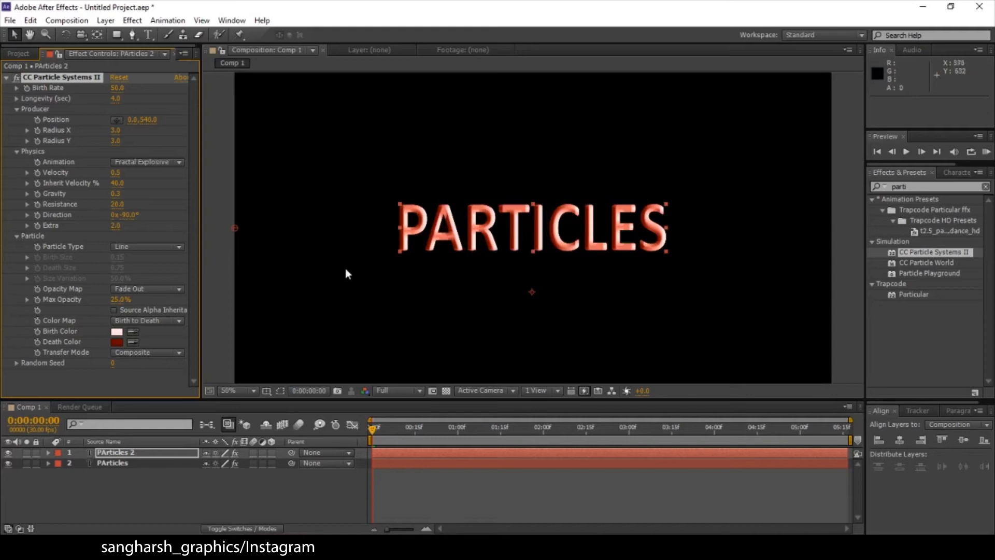
key(comma)
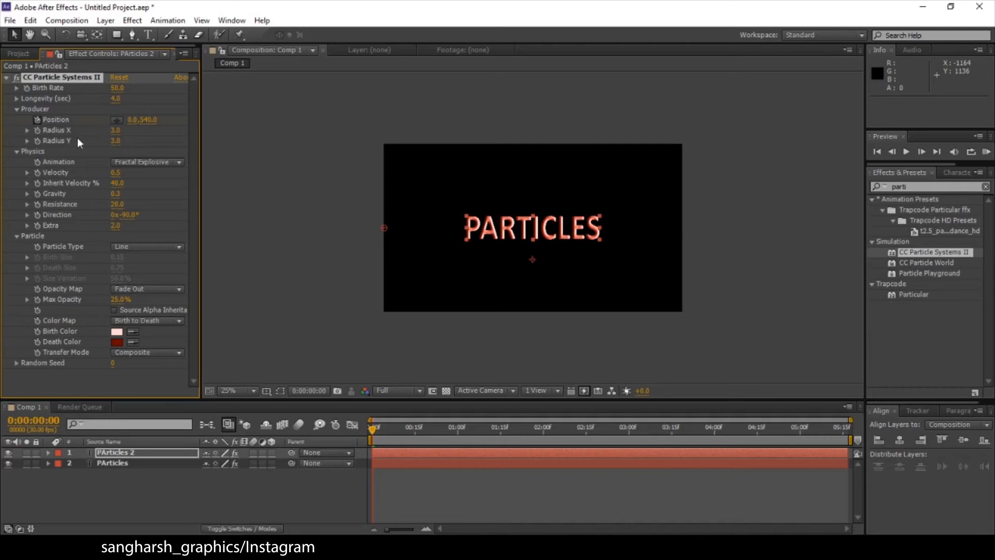
- Keyframe the producer's X position to 1920 at 0:00:01:28 so it reaches the composition's far edge
click(575, 428)
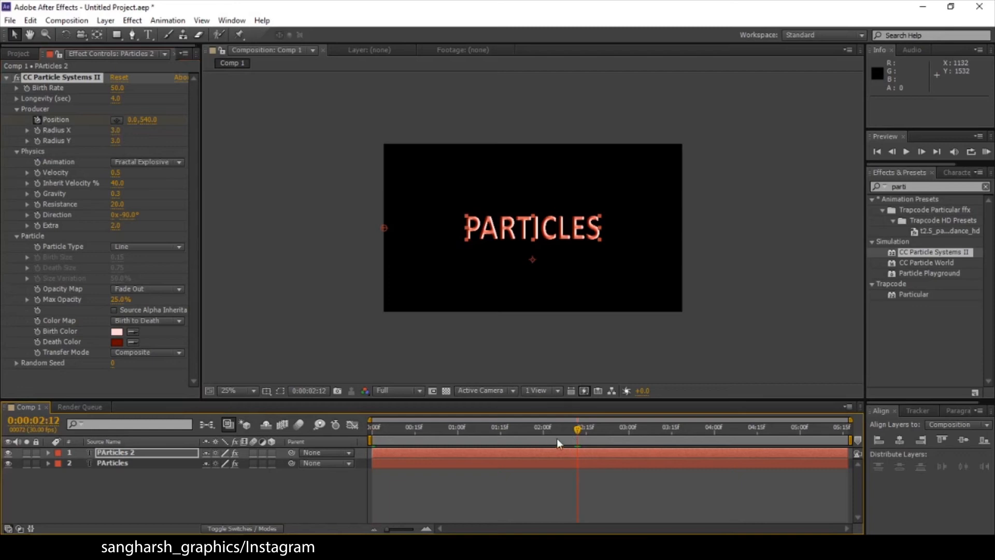
click(528, 428)
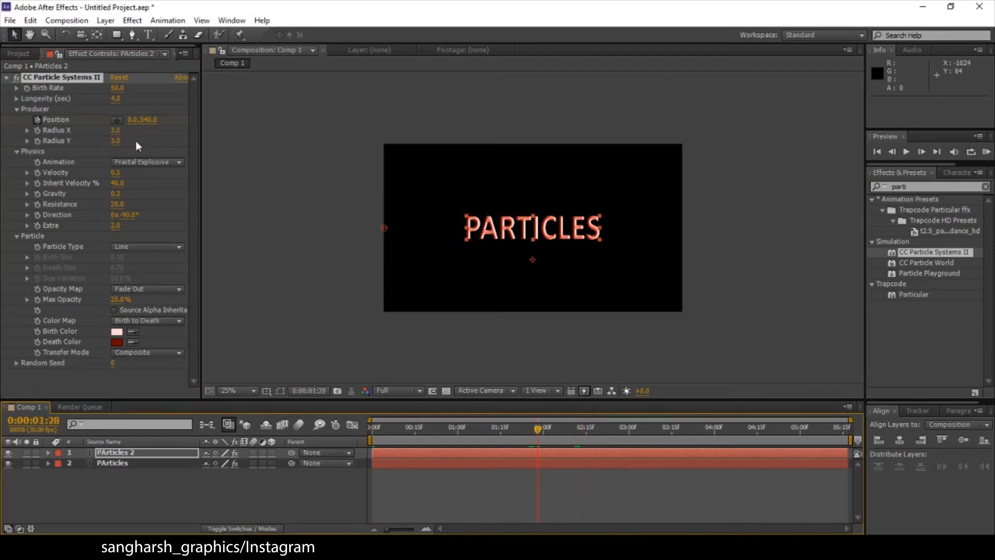
click(137, 119)
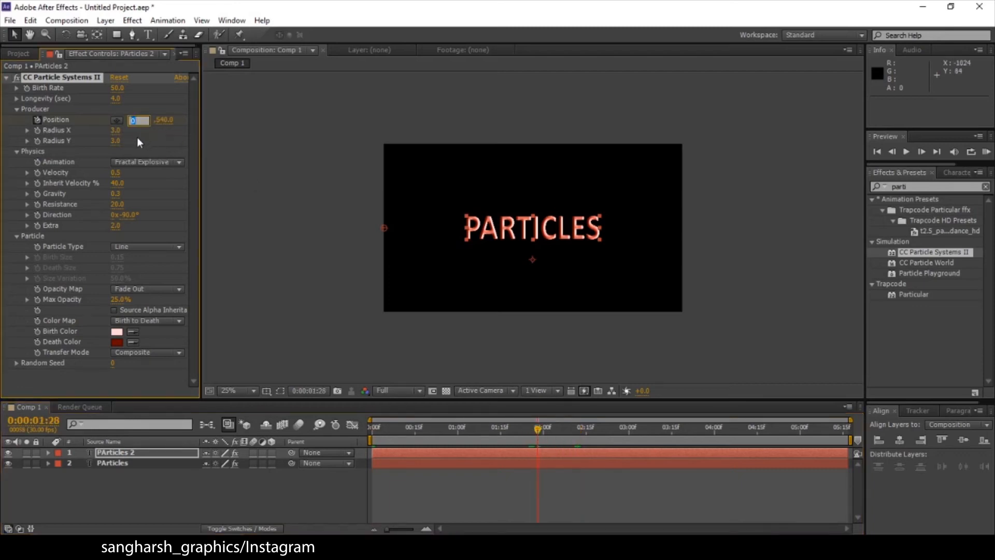
text(1920)
key(Return)
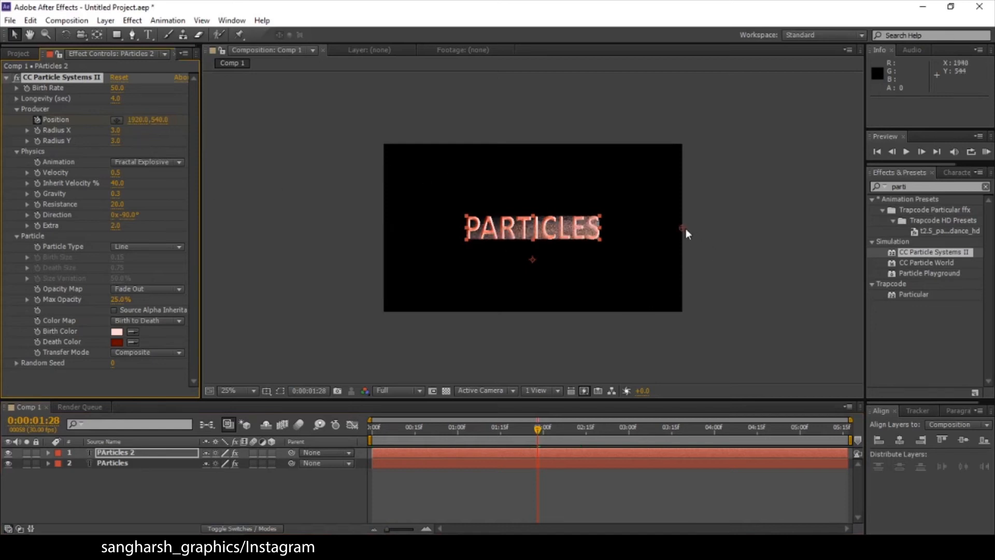
- Add the Solid Composite effect before CC Particle Systems II on the PArticles 2 layer and scrub through the animation
click(6, 78)
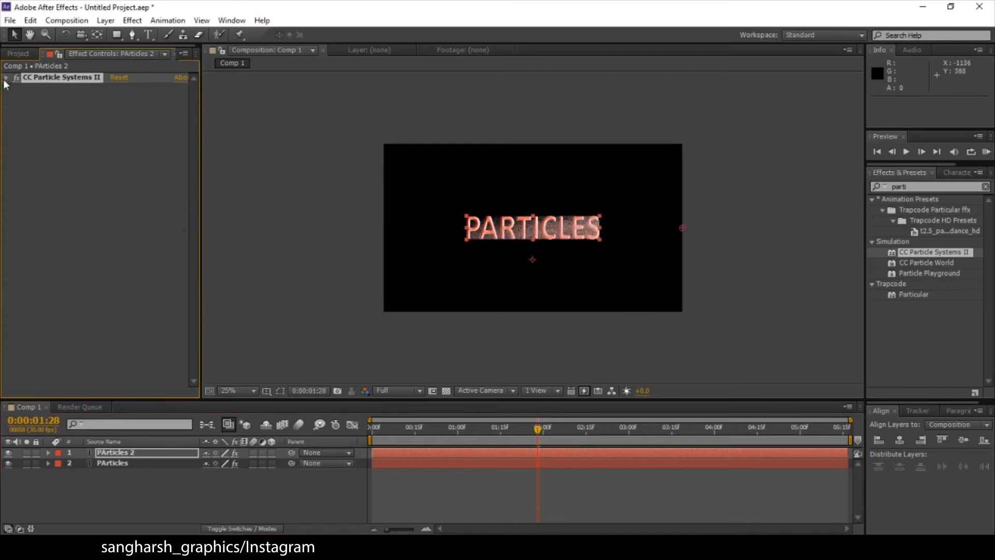
click(917, 188)
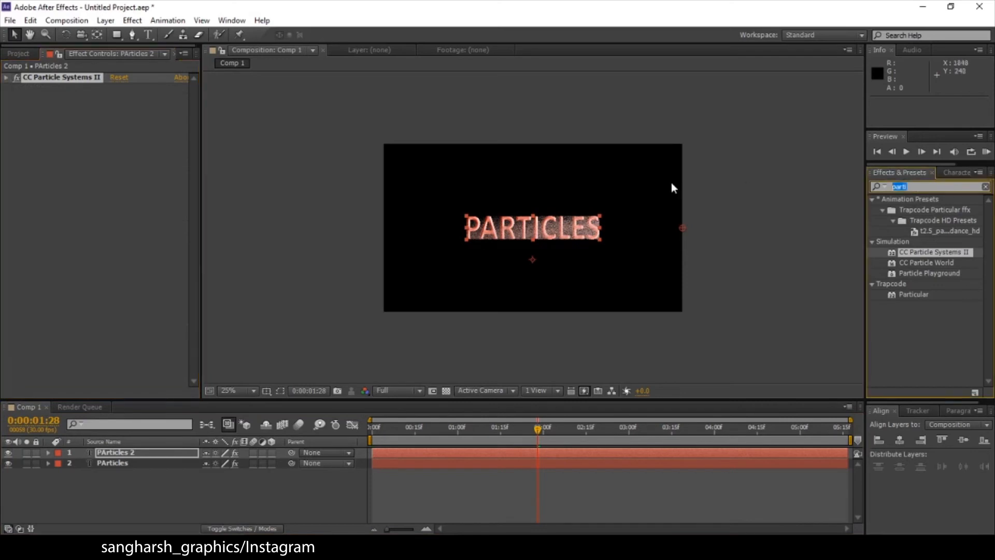
text(composit)
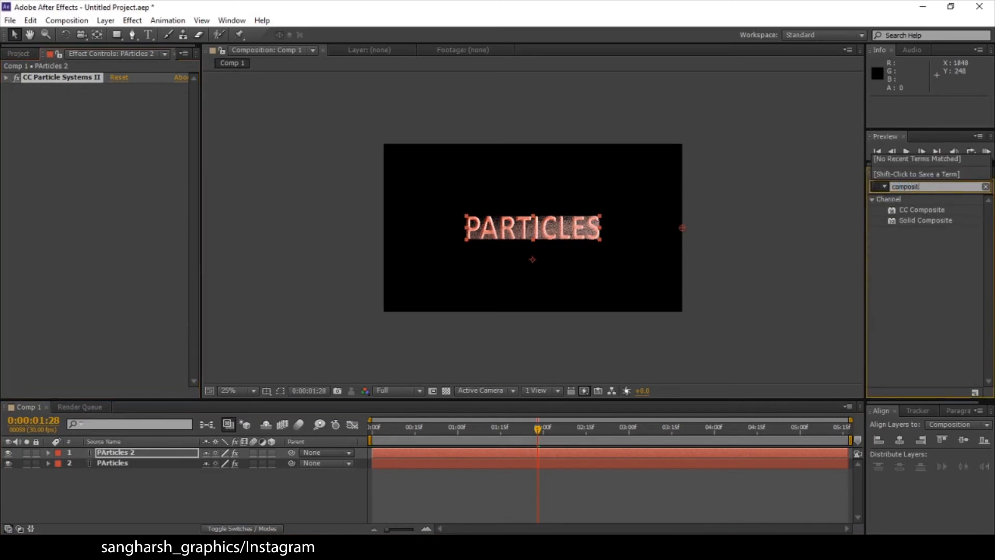
click(942, 220)
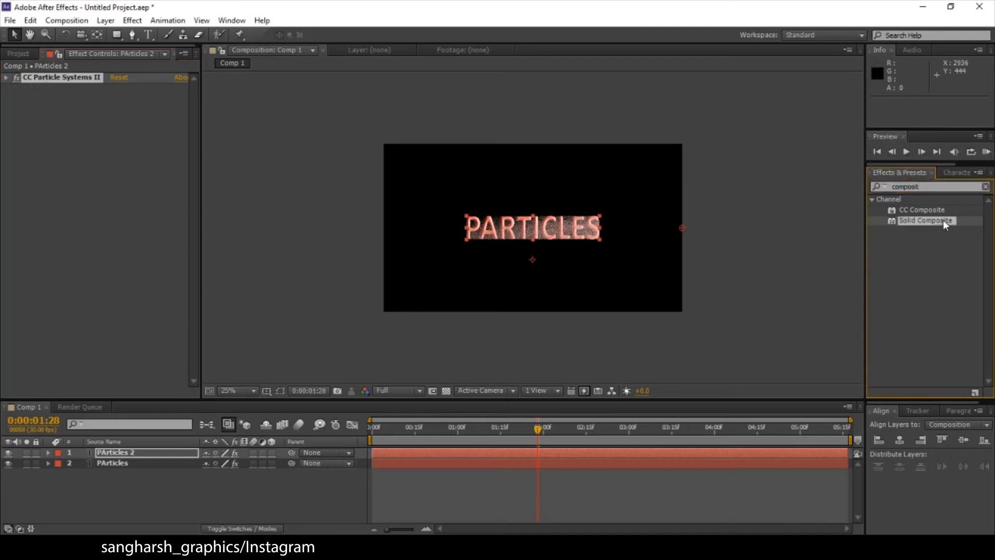
drag(943, 220, 68, 75)
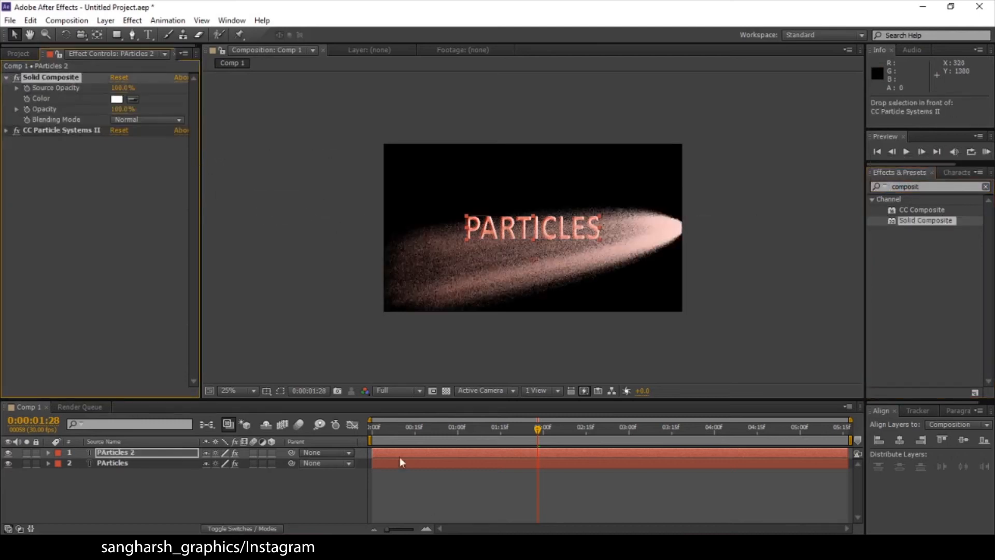
drag(388, 427, 512, 443)
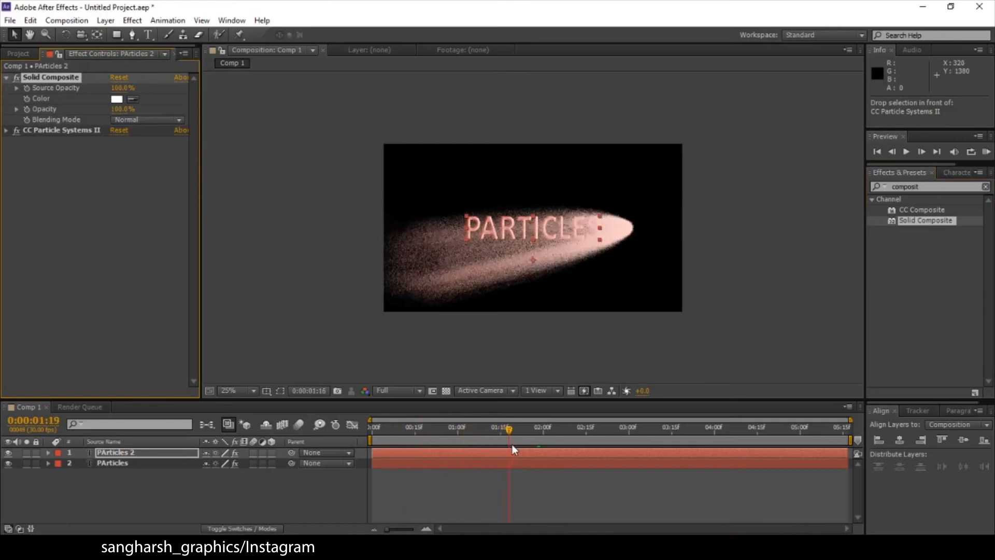
- Increase the particle producer's Radius Y to make the emitter taller and check the stream around the title
click(7, 130)
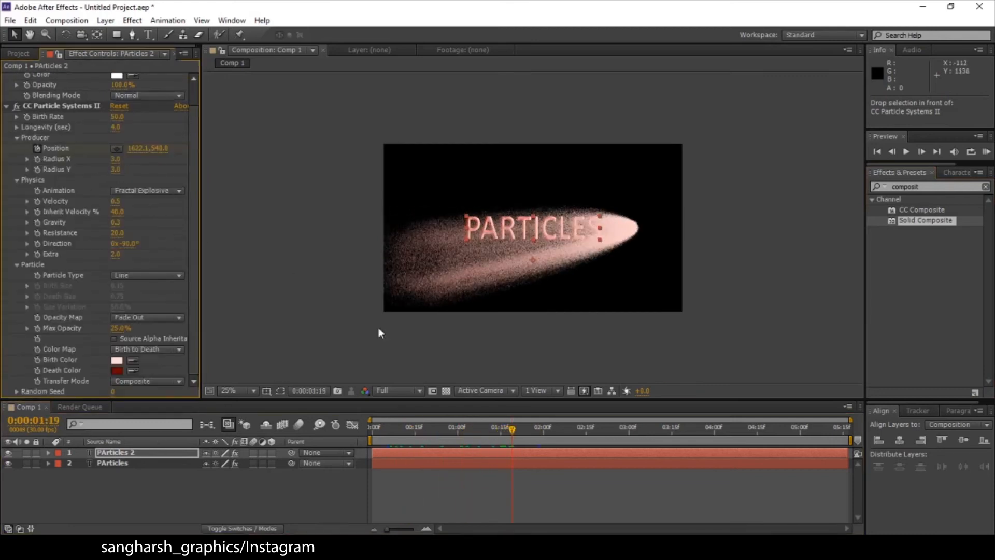
click(441, 431)
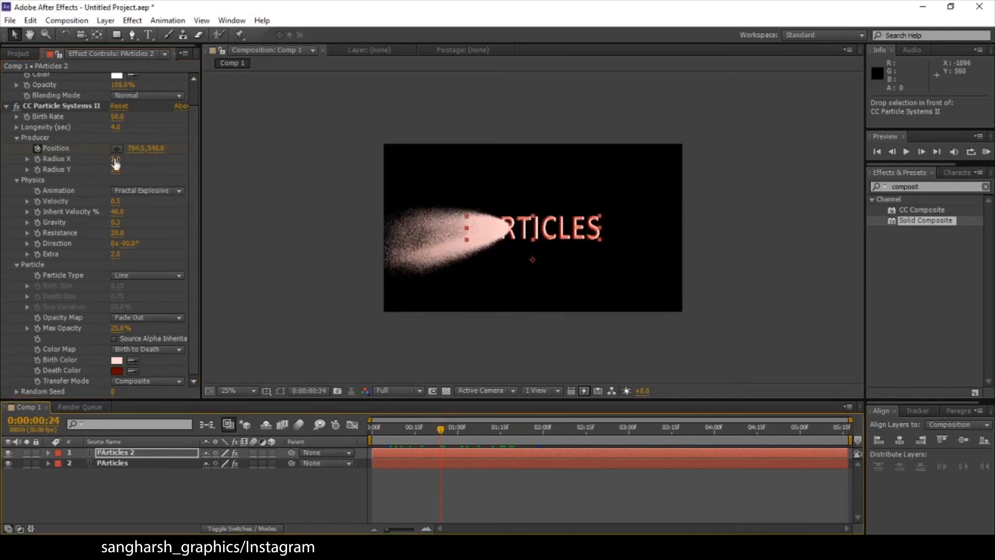
drag(115, 170, 122, 169)
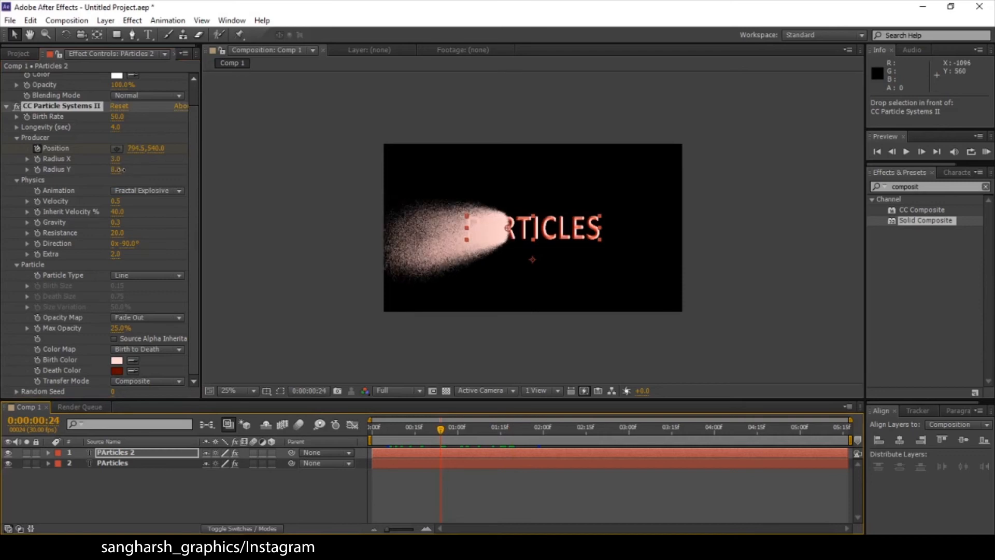
drag(449, 429, 465, 428)
click(6, 105)
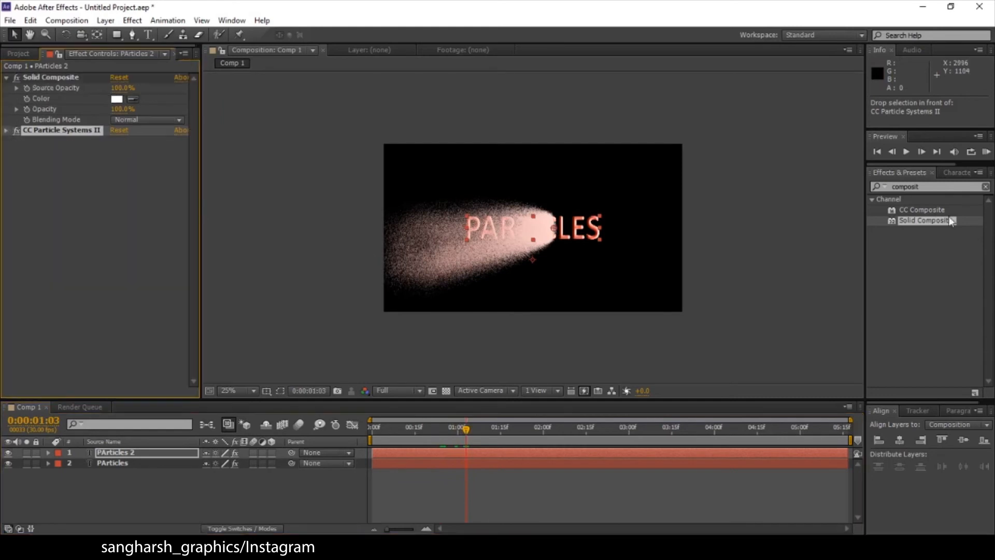
- Add the Turbulent Displace effect after CC Particle Systems II and set its amount to 30
click(953, 220)
text(urbulent)
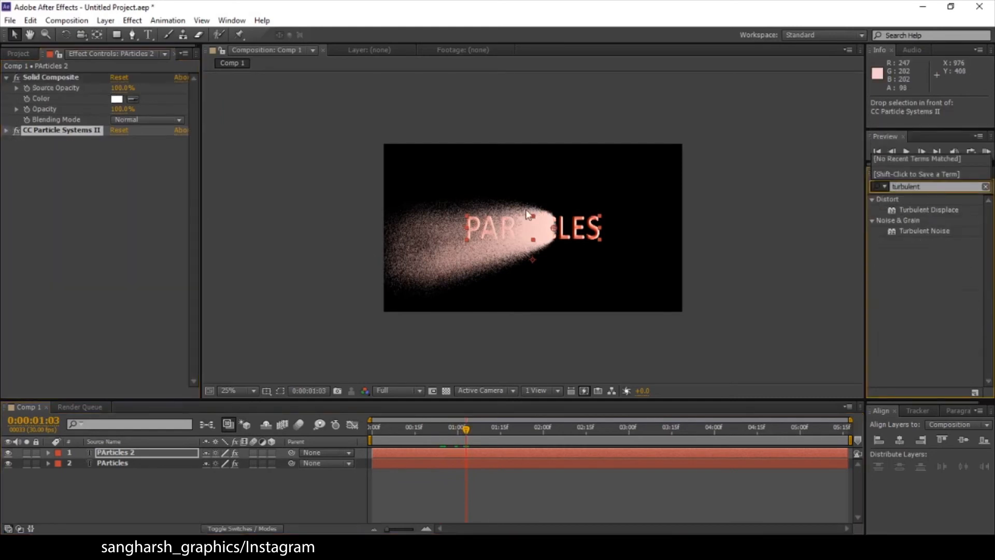
drag(928, 210, 120, 204)
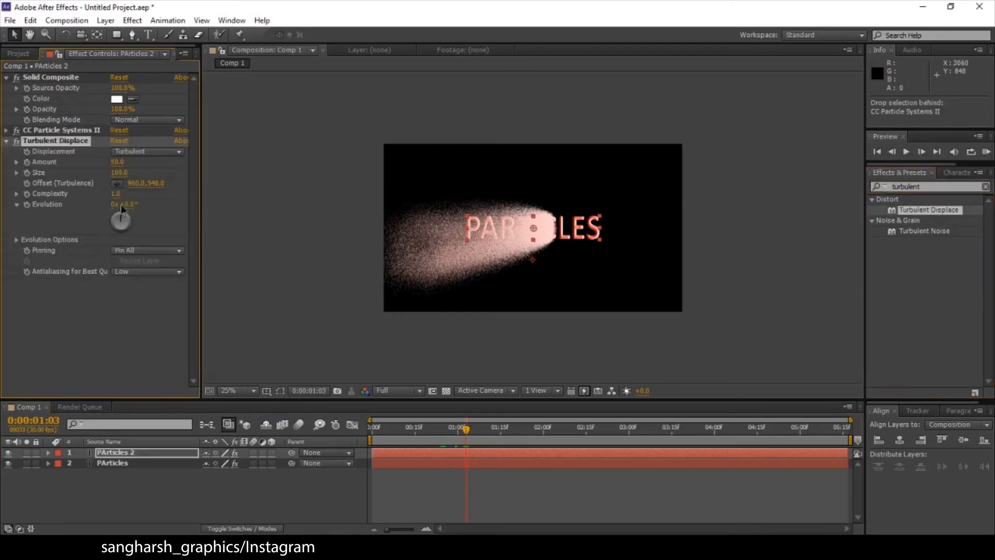
click(122, 161)
text(30)
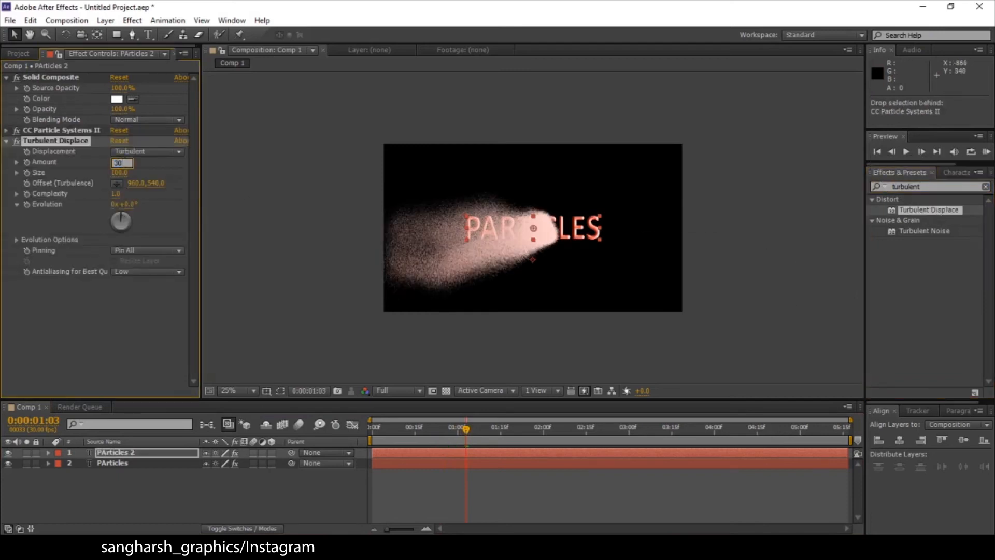
key(Return)
- Set the Turbulent Displace evolution to 90° and its complexity to 1.3
click(133, 204)
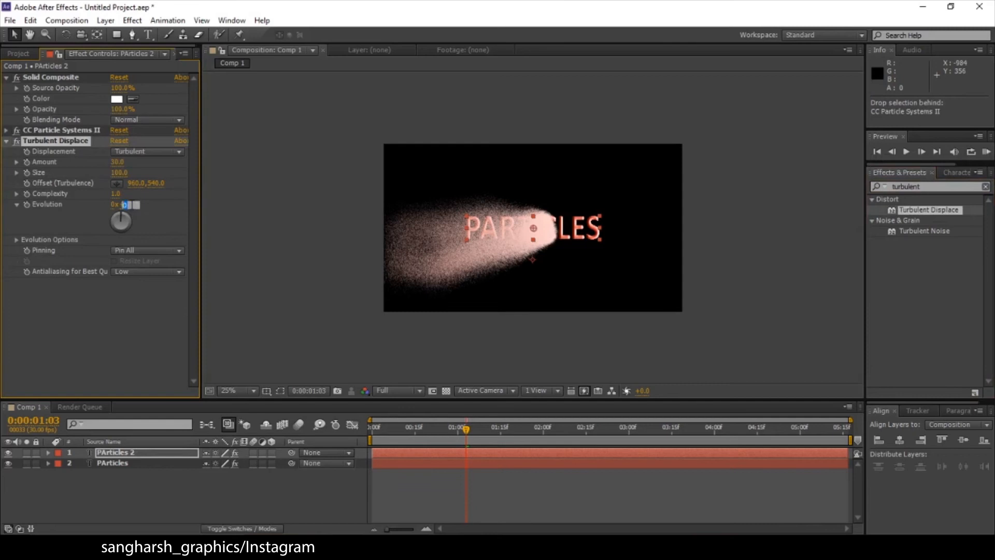
text(90)
key(Return)
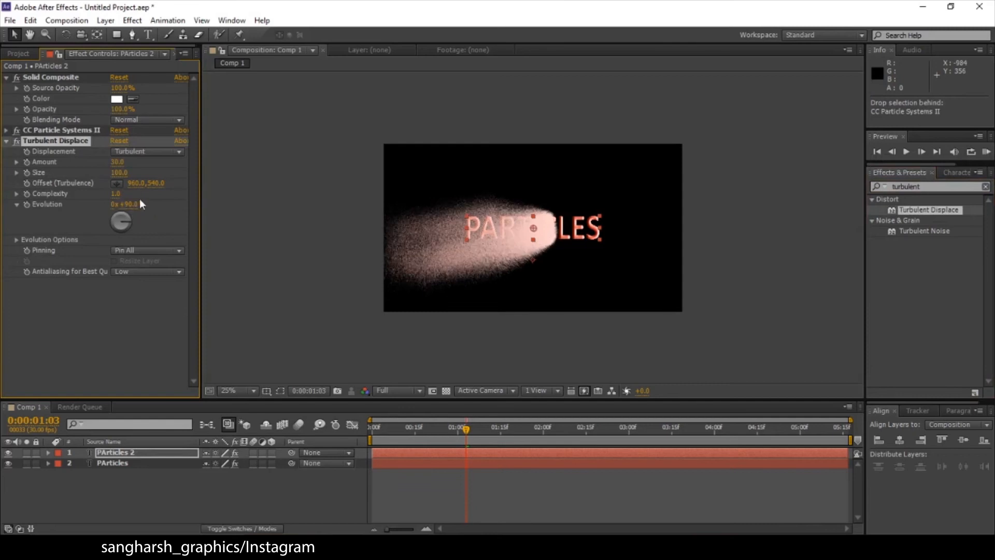
click(117, 194)
text(1.3)
key(Return)
drag(467, 435, 481, 458)
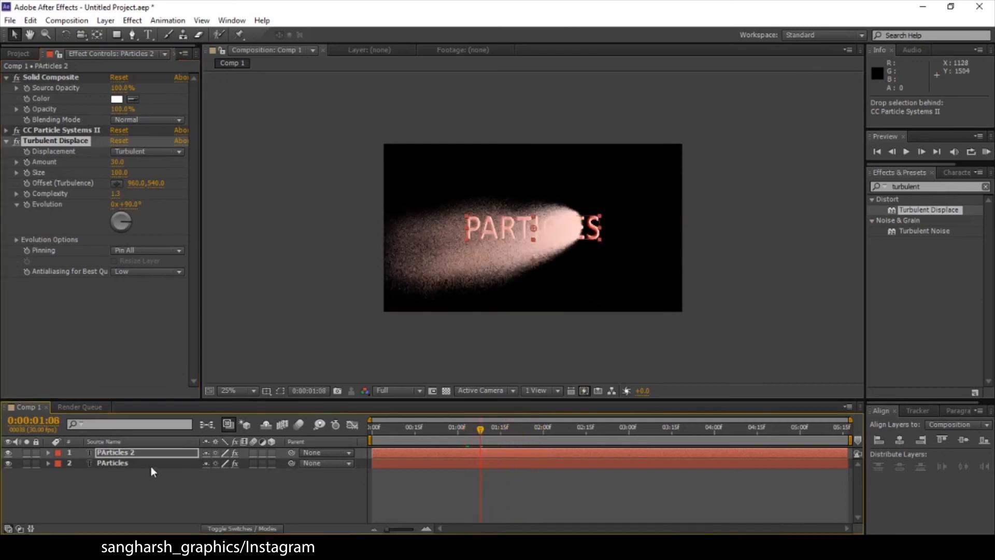
- Find the Linear Wipe transition effect and apply it to the original PArticles layer
click(151, 467)
key(ctrl+5)
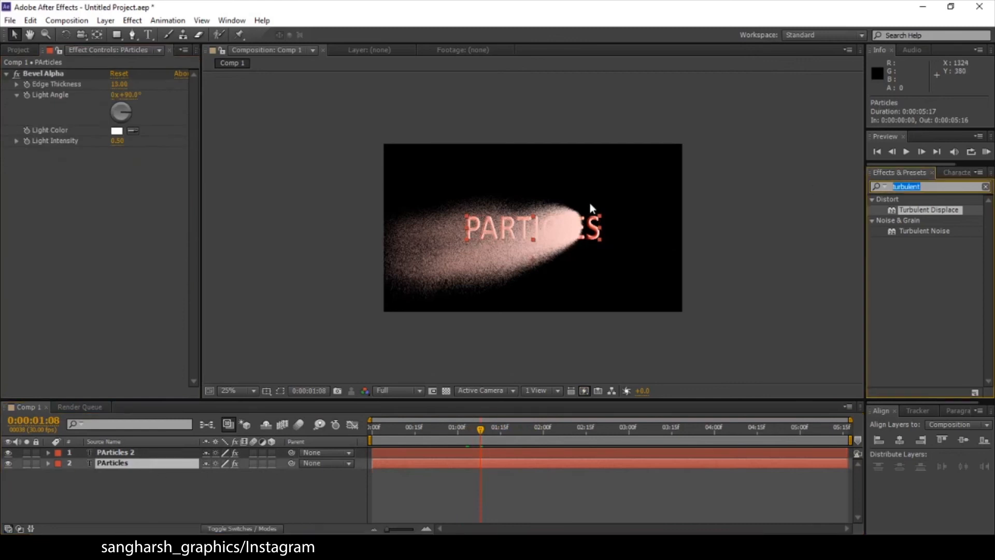
text(lne)
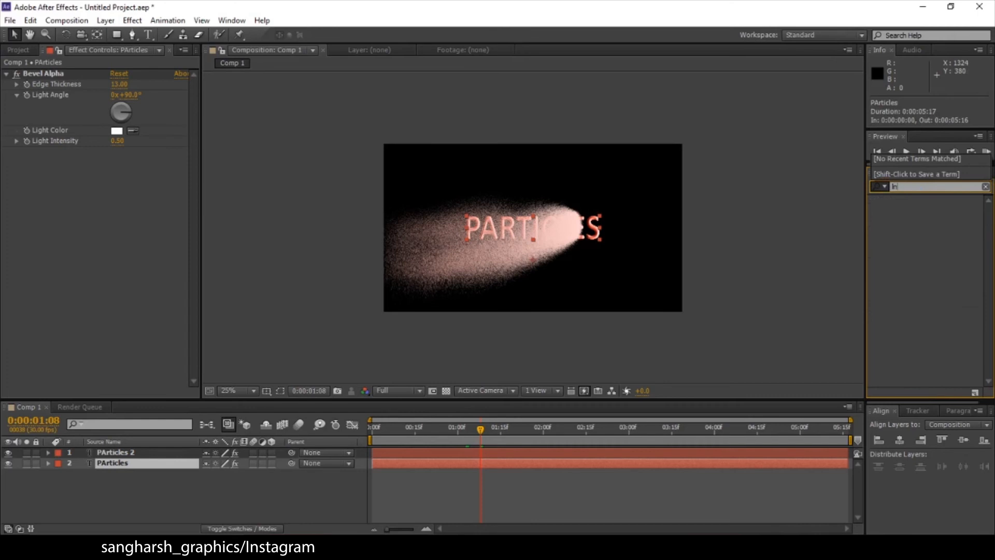
key(BackSpace)
key(BackSpace)
text(in)
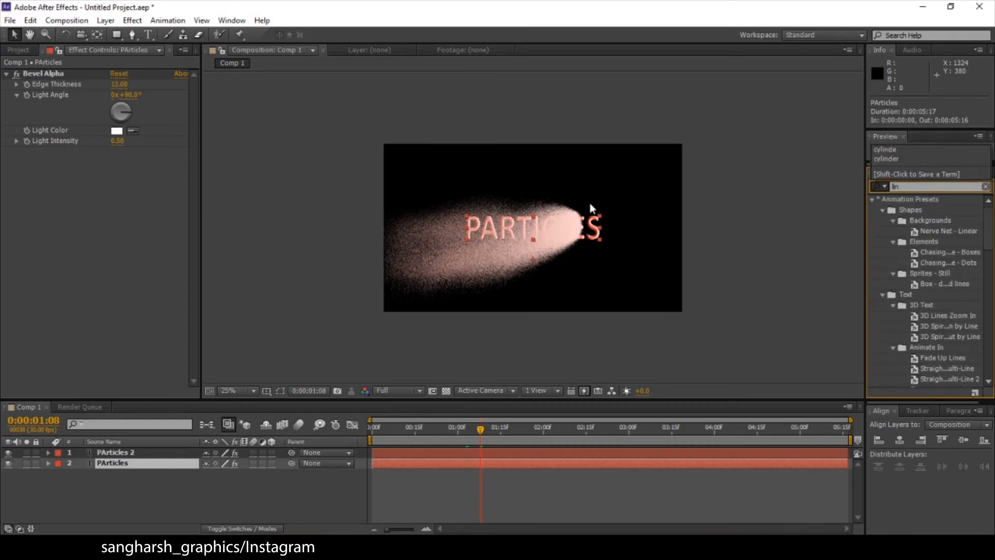
text(ear)
click(930, 298)
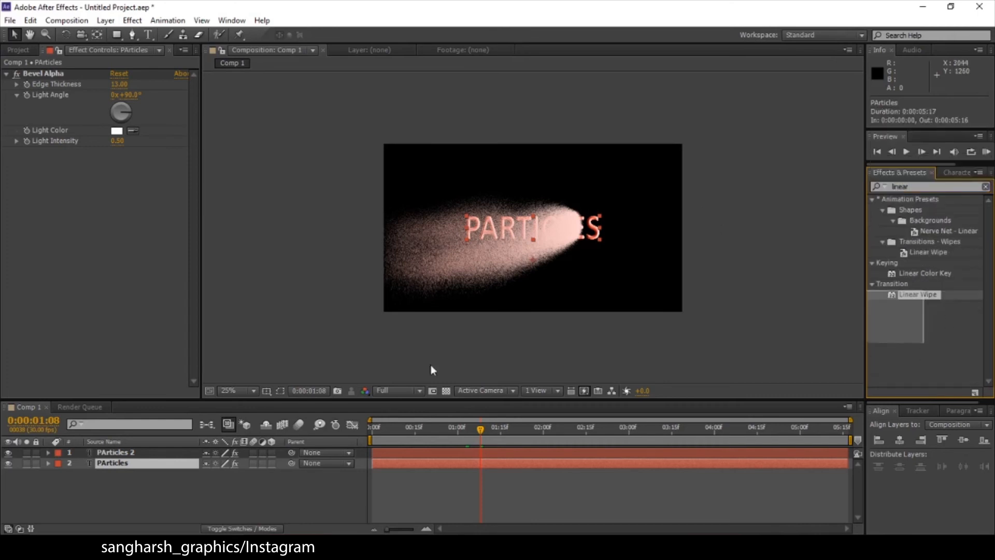
click(923, 295)
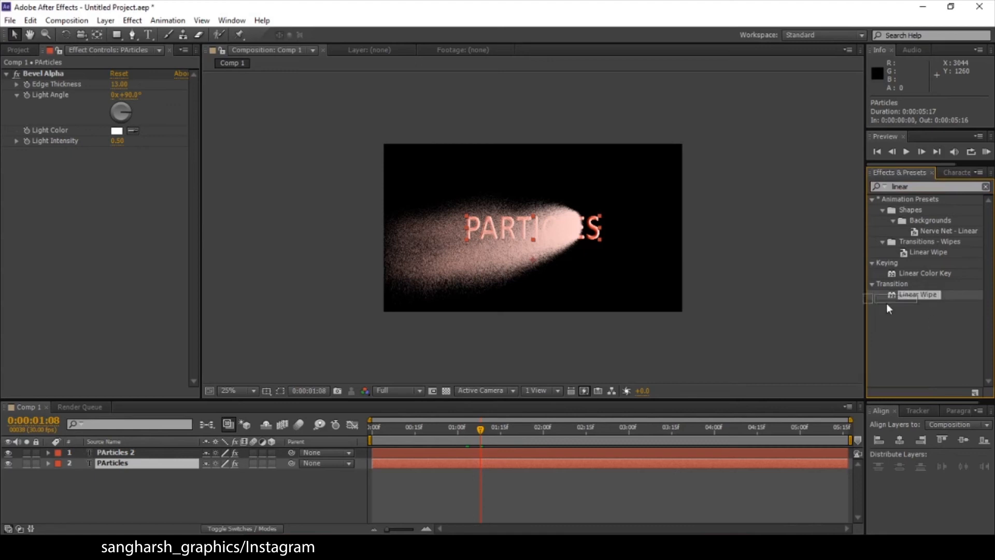
drag(886, 303, 140, 473)
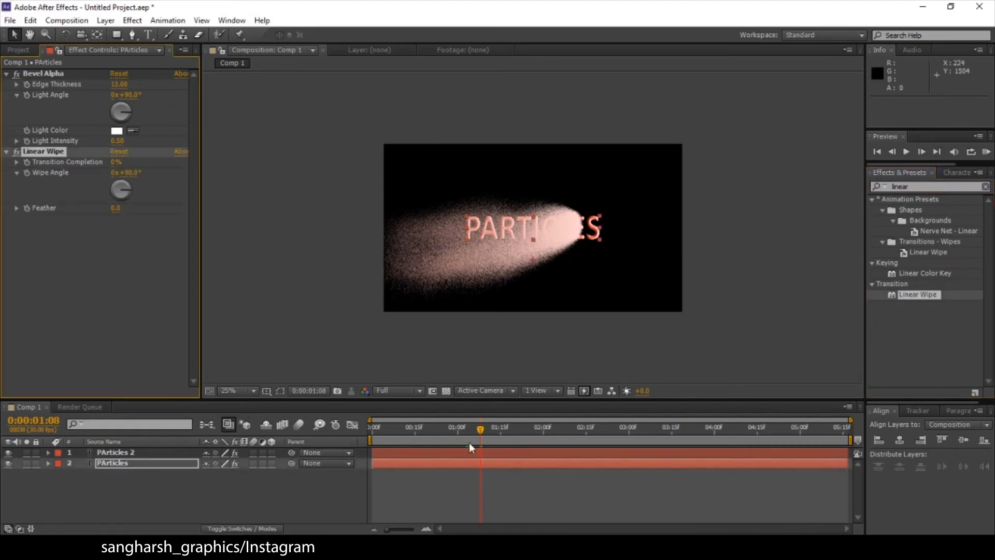
- Move the current time to 0:00:00:29 and set the Linear Wipe feather to 50
drag(469, 443, 454, 445)
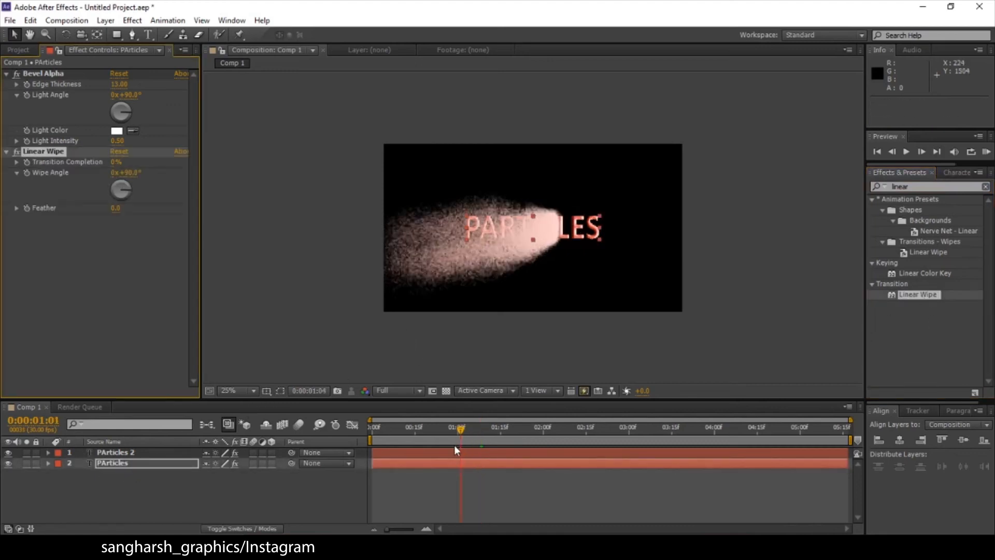
click(114, 209)
text(50)
key(Return)
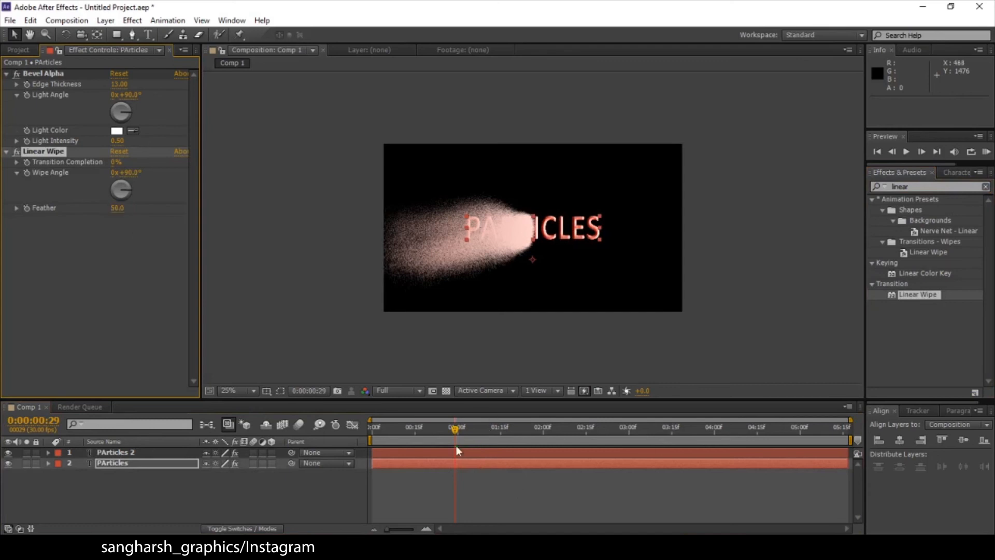
- Keyframe the Linear Wipe's Transition Completion from 0% at 0:00:00:14 to 100% at 0:00:01:16
mouse_move(411, 431)
mouse_down()
mouse_move(396, 434)
mouse_move(412, 432)
mouse_up()
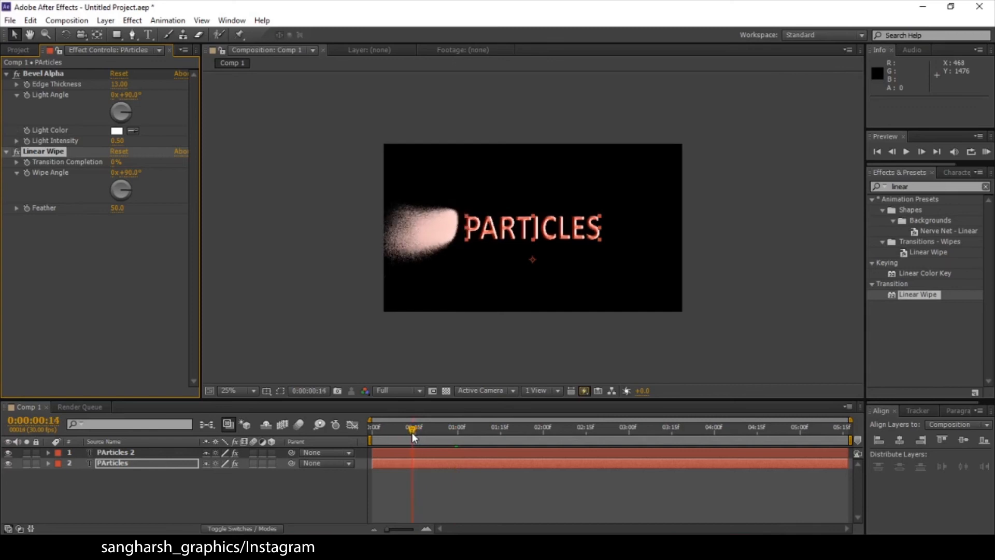
click(27, 162)
click(506, 443)
click(507, 429)
drag(508, 433, 504, 433)
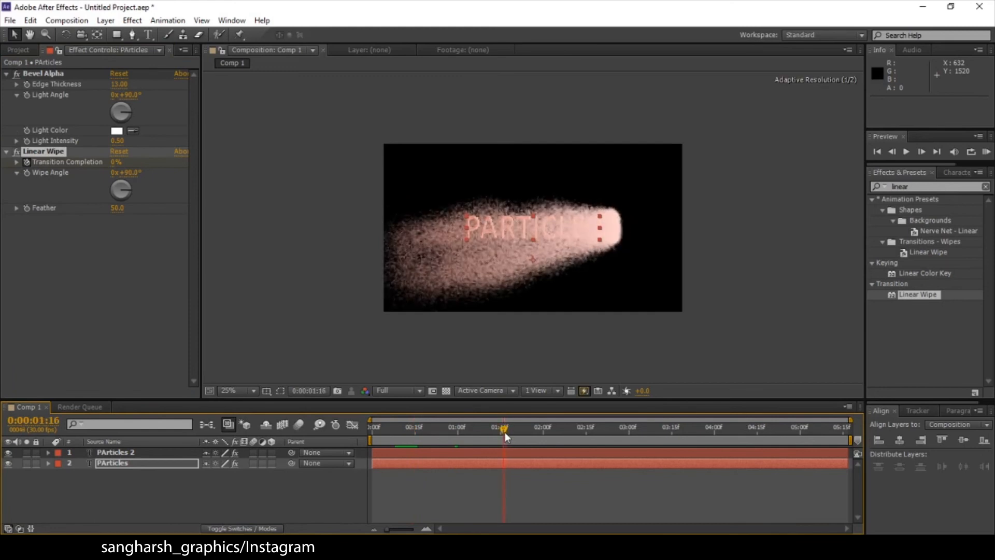
drag(116, 162, 468, 439)
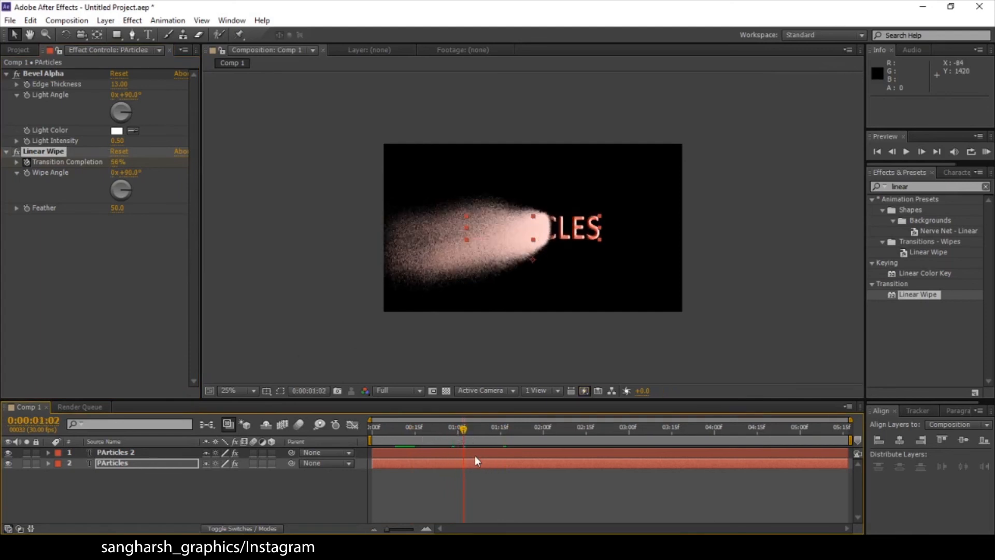
- Show the PArticles layer's keyframes, shift the first Transition Completion keyframe to 0:00:00:17 and preview the wipe through to 0:00:04:03
key(u)
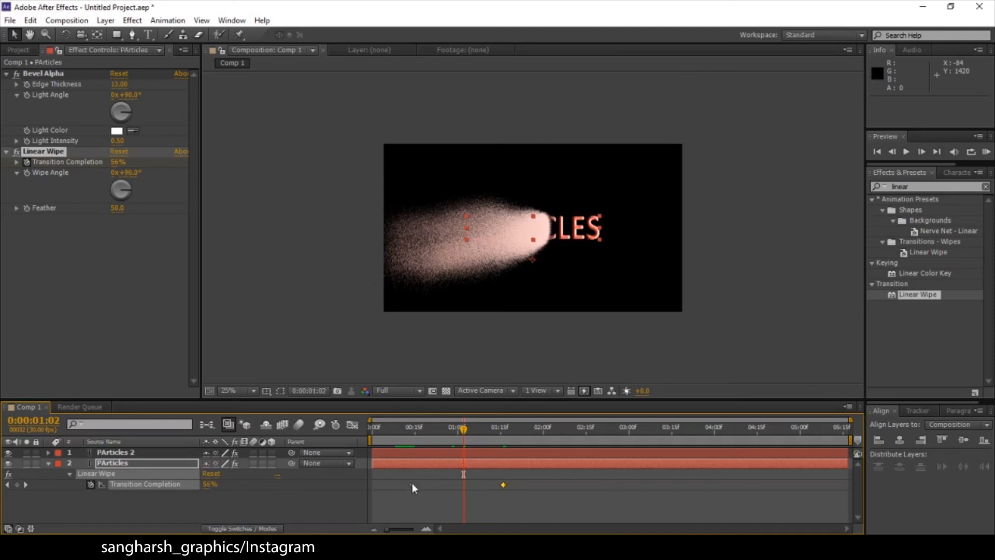
drag(412, 484, 422, 485)
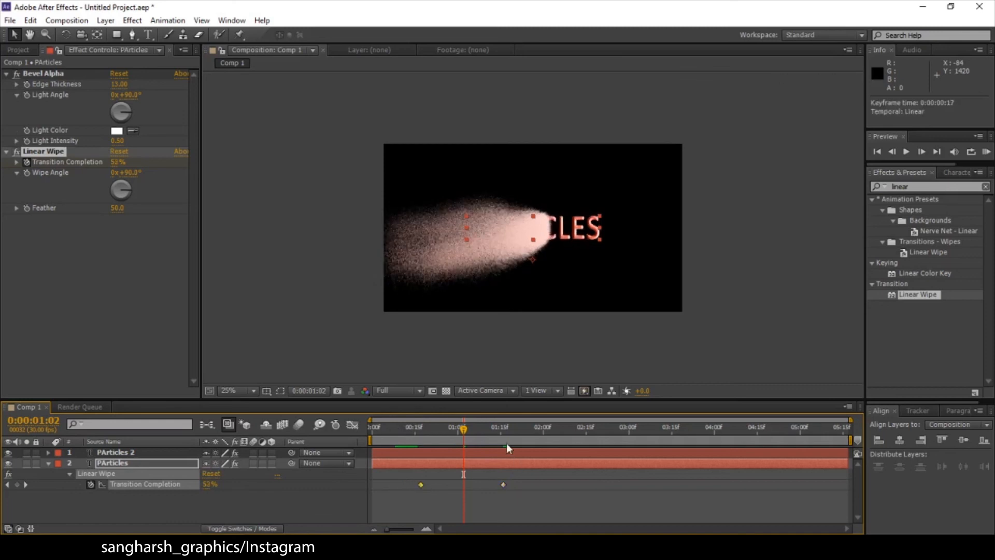
drag(474, 428, 632, 469)
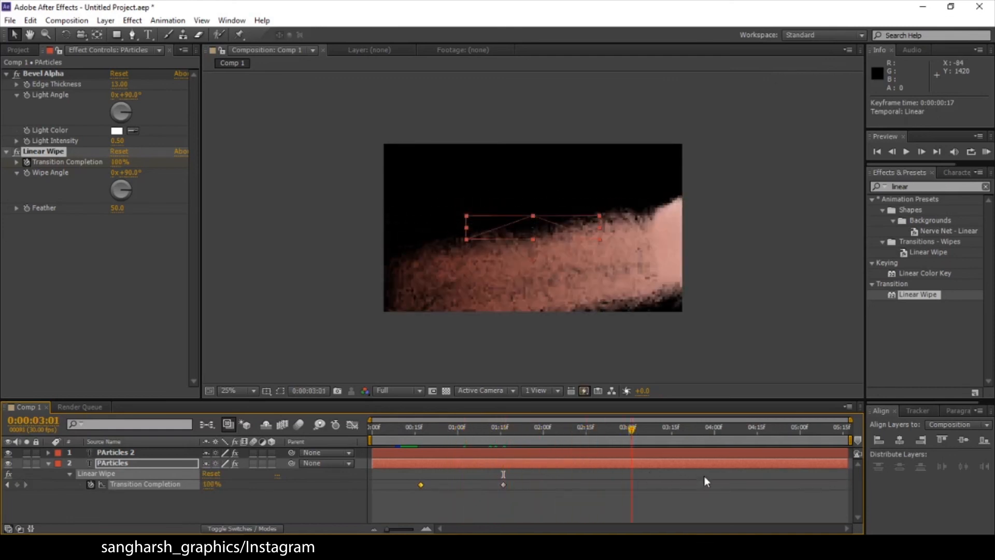
drag(704, 481, 723, 475)
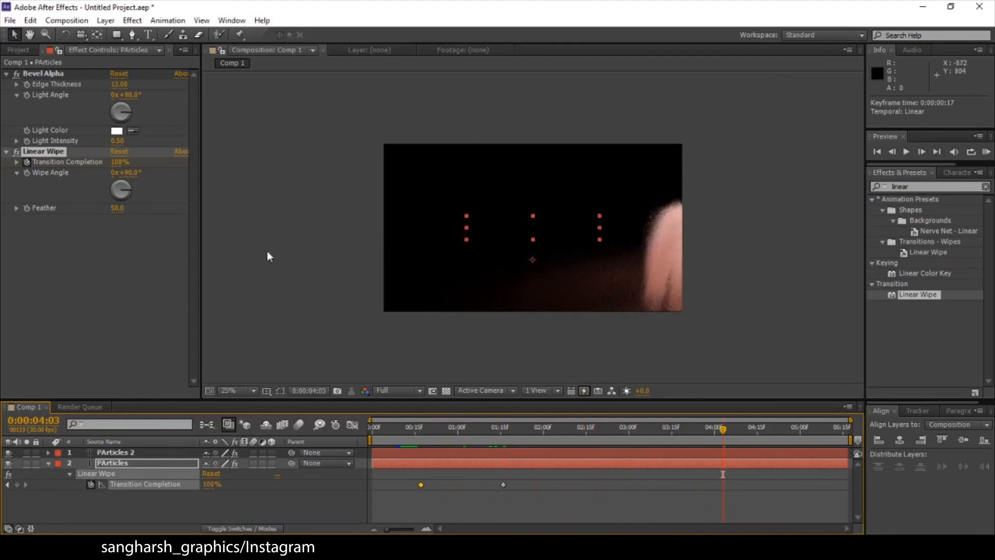
- Check the wipe against the particle stream, shift the second Transition Completion keyframe to 0:00:01:21 and preview the new timing
drag(425, 431, 481, 446)
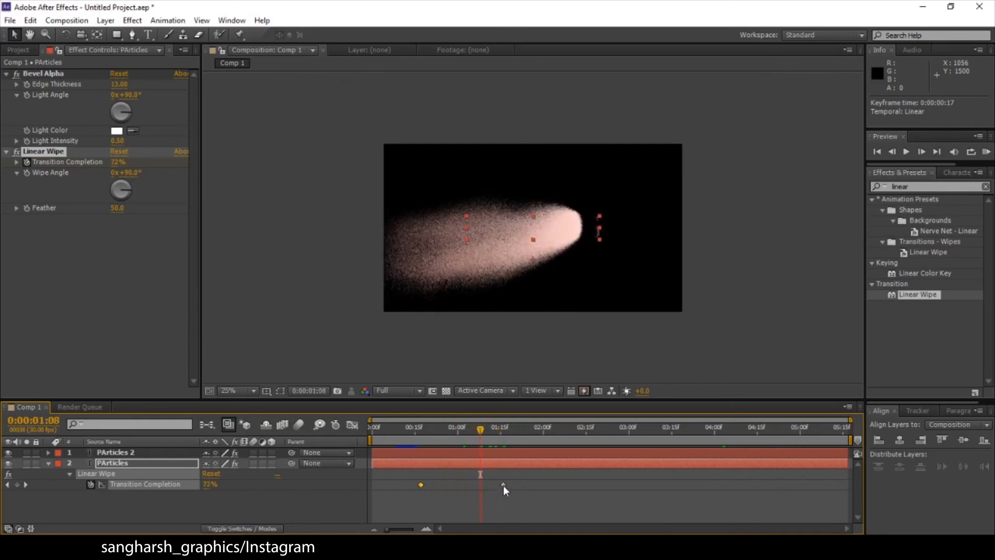
drag(504, 485, 514, 482)
drag(481, 433, 551, 476)
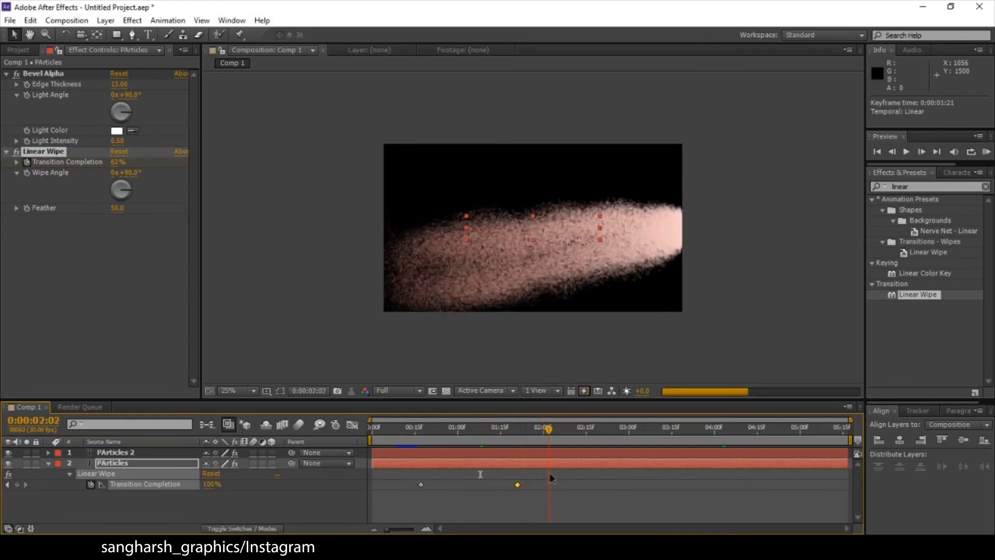